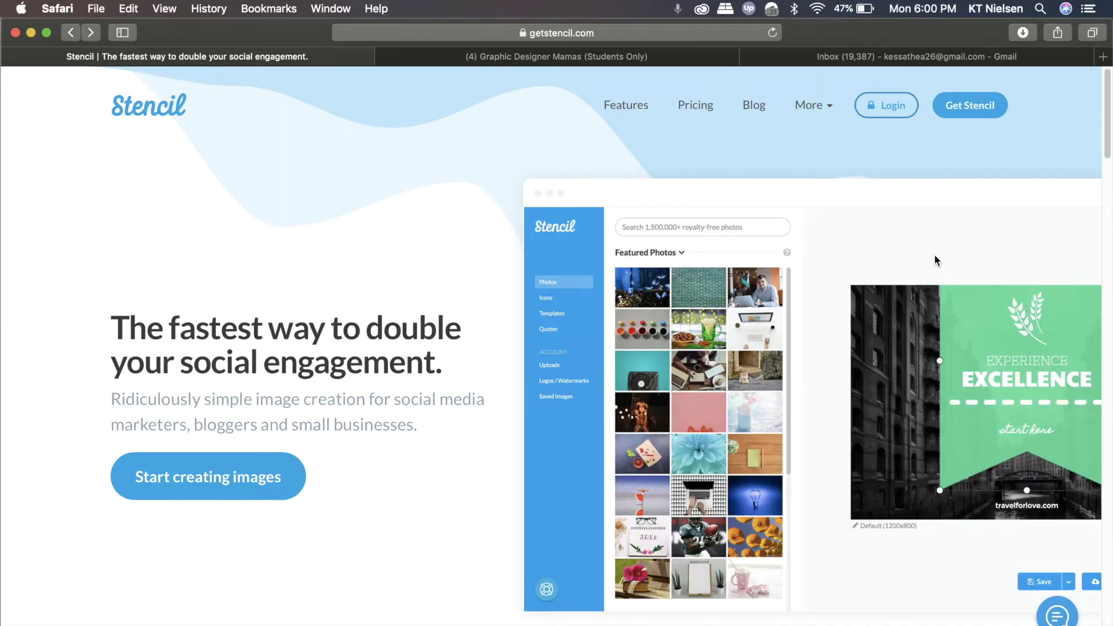
- Open Stencil's plans and pricing page with Get Stencil from the homepage
left_click(976, 107)
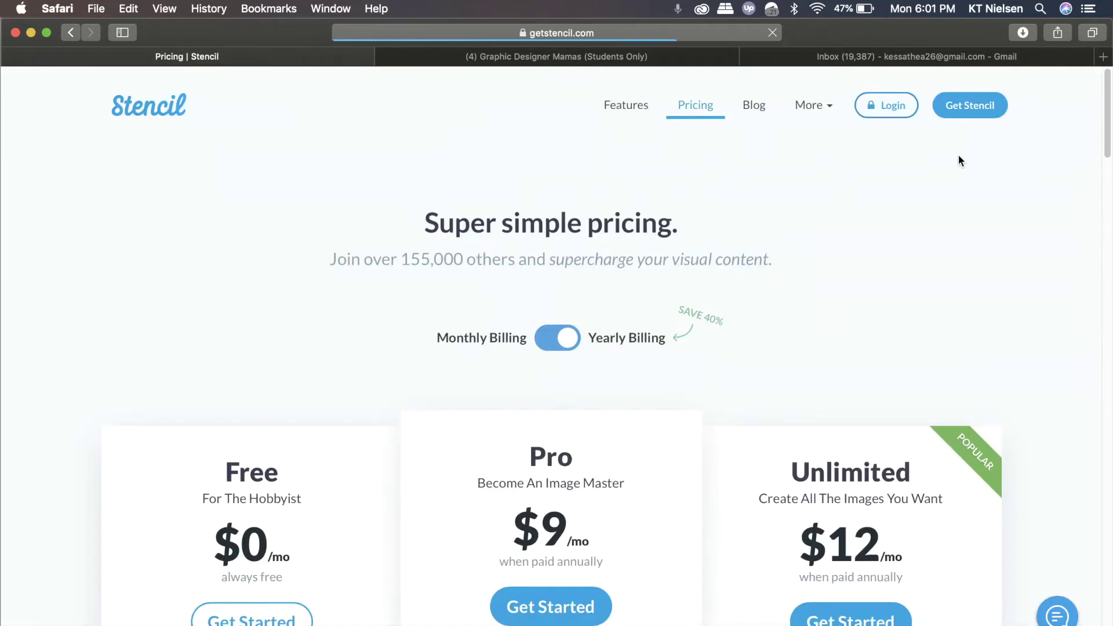
- Compare the Free (10 images), Pro ($9, 50 images) and Unlimited ($12) plan cards and feature tooltips
scroll(985, 346, "down", 3)
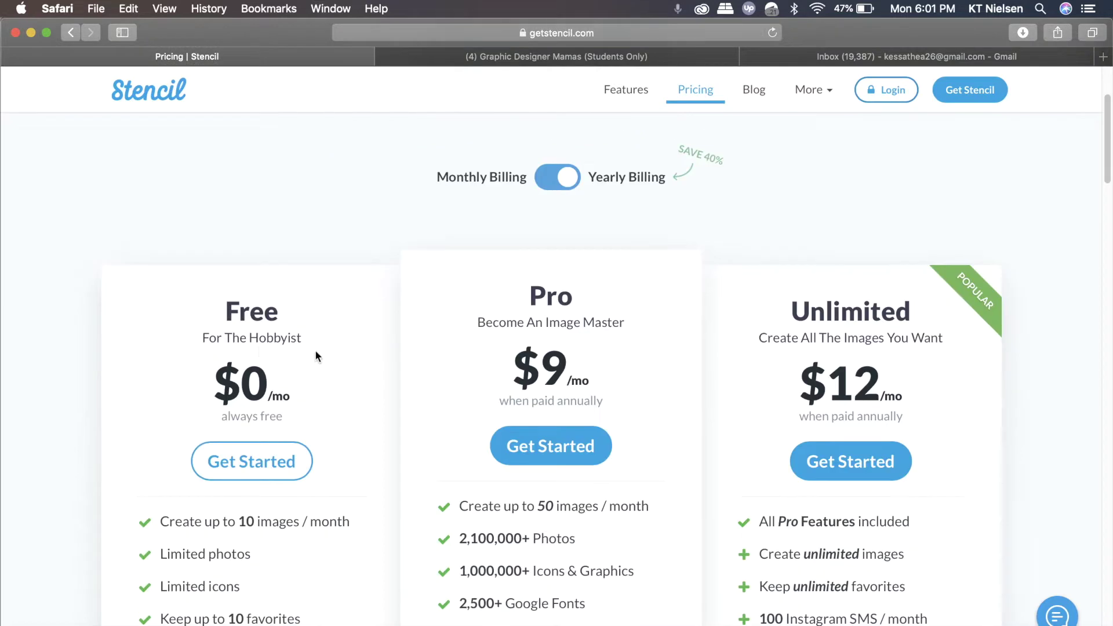
scroll(332, 342, "down", 2)
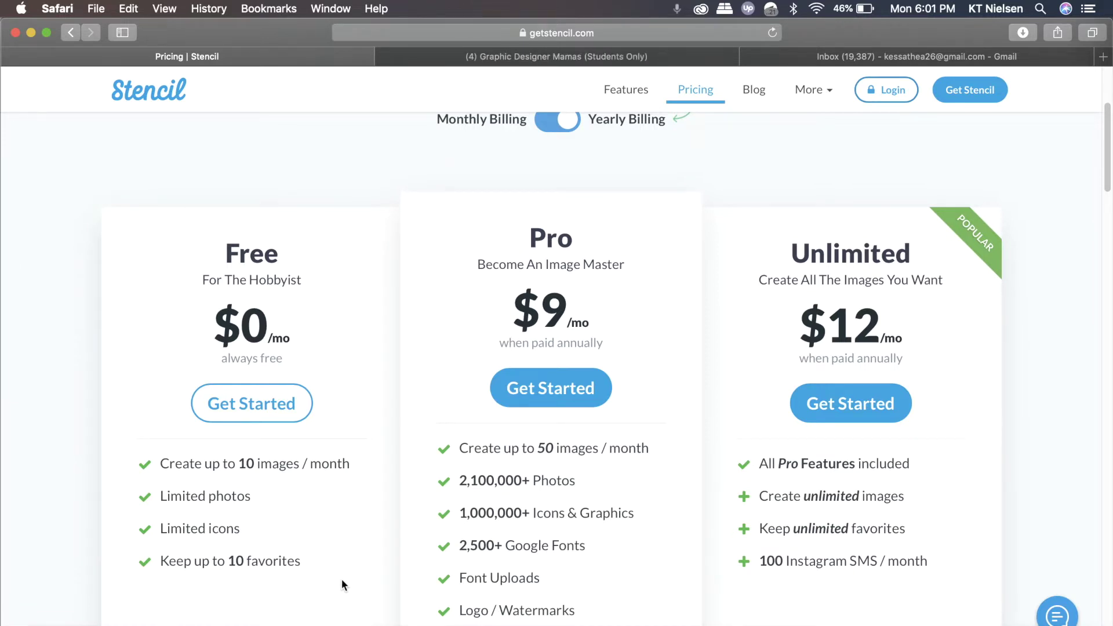
scroll(620, 521, "down", 3)
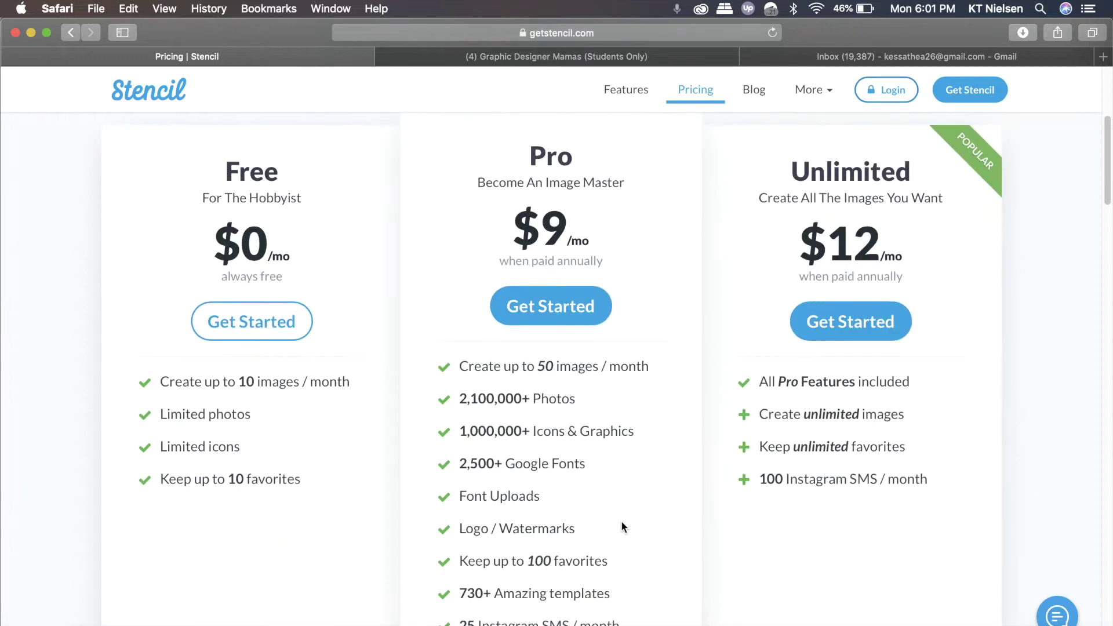
scroll(629, 544, "down", 2)
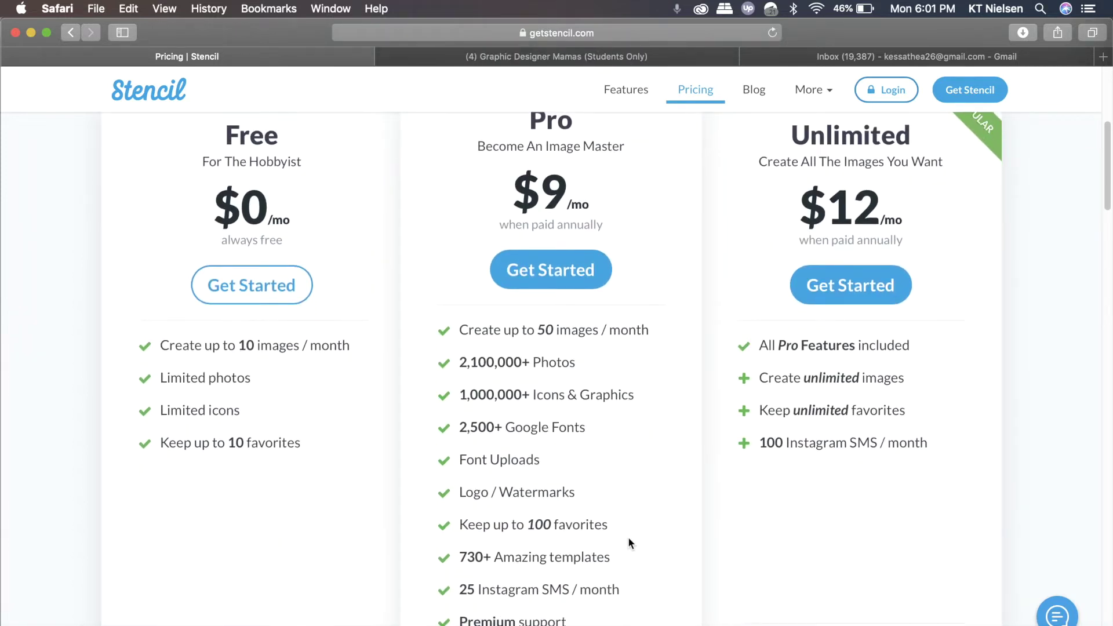
scroll(629, 543, "down", 1)
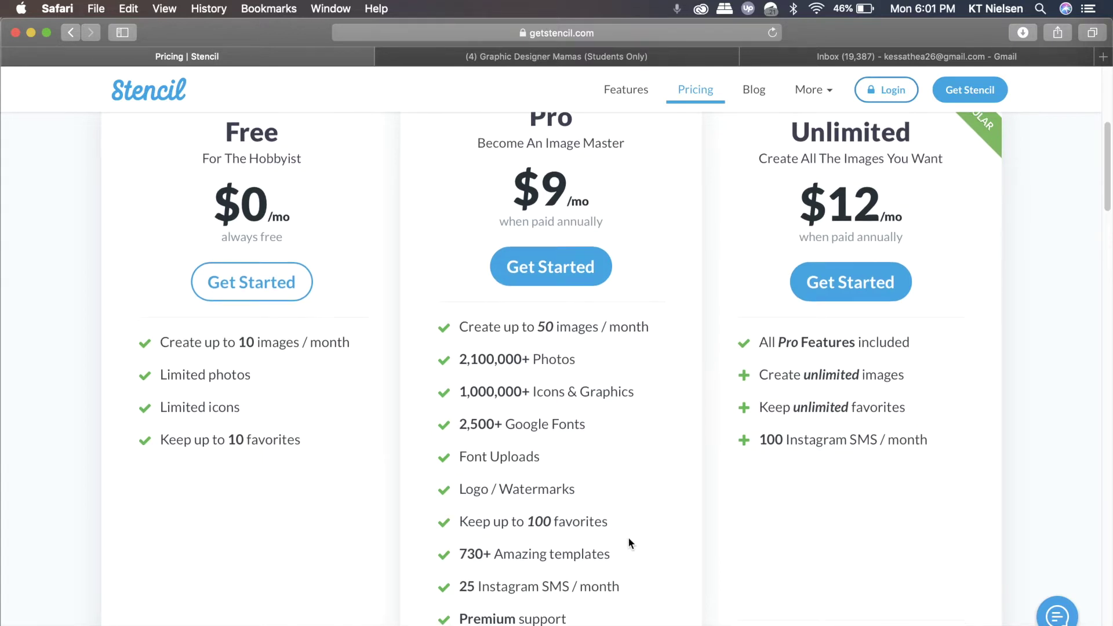
scroll(630, 544, "down", 1)
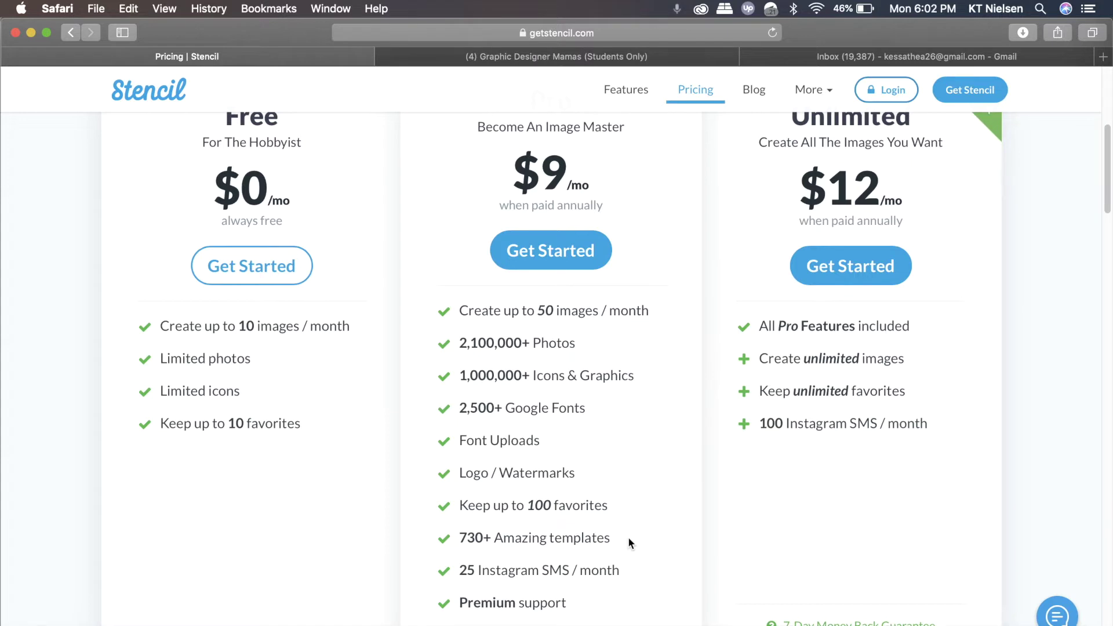
mouse_move(555, 542)
scroll(586, 478, "down", 1)
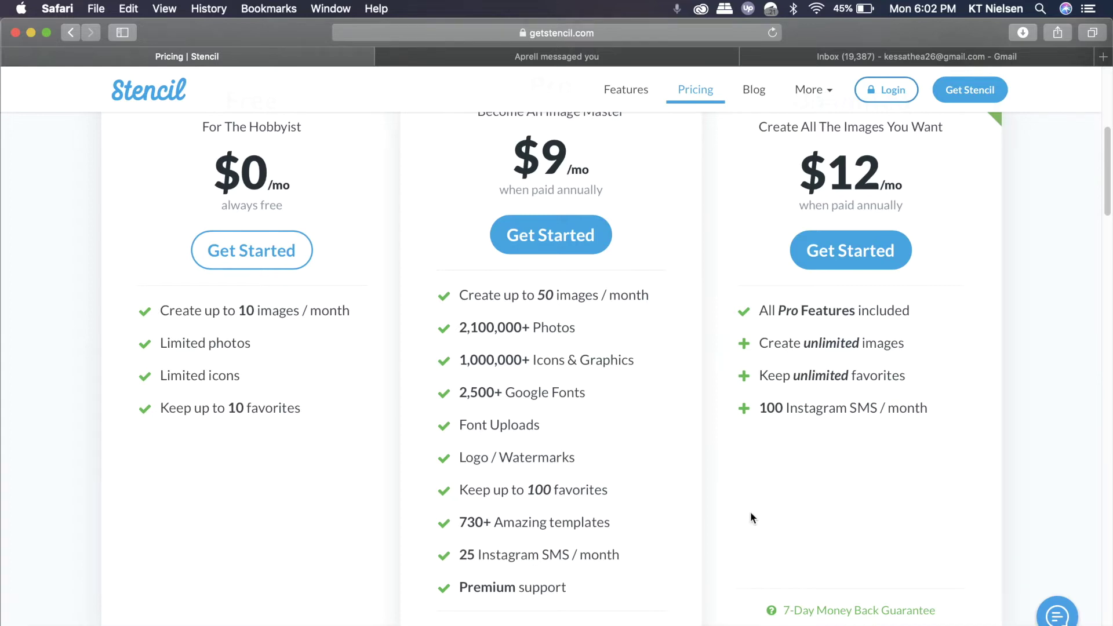
scroll(752, 517, "up", 3)
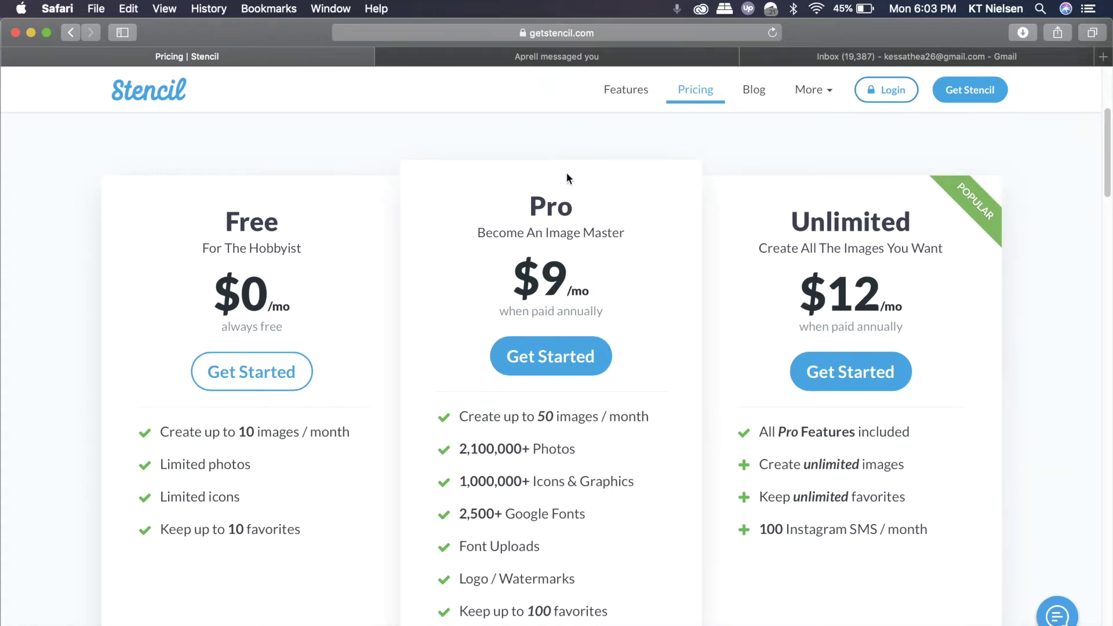
mouse_move(568, 495)
scroll(1026, 390, "down", 2)
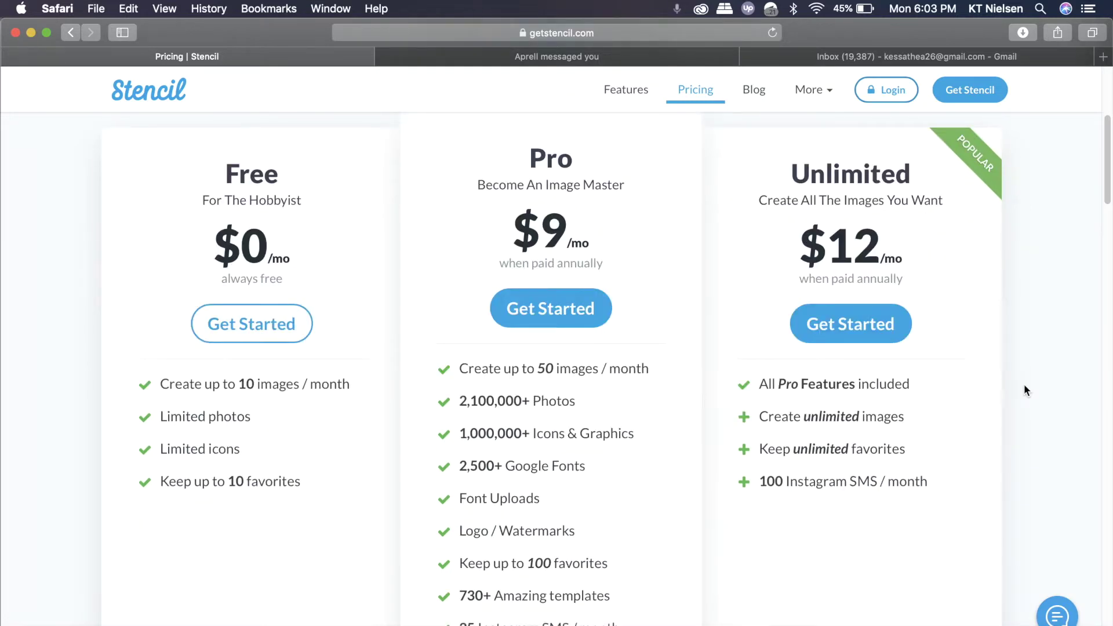
scroll(985, 261, "up", 5)
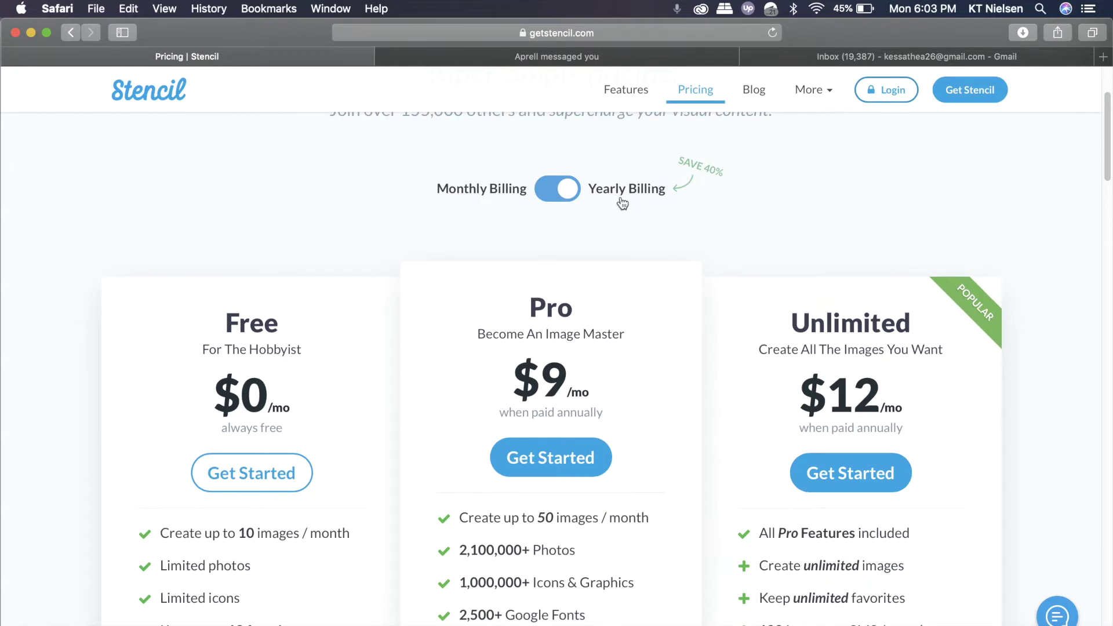
- Switch pricing to monthly billing, showing Pro at $15/mo and Unlimited at $20/mo
left_click(546, 191)
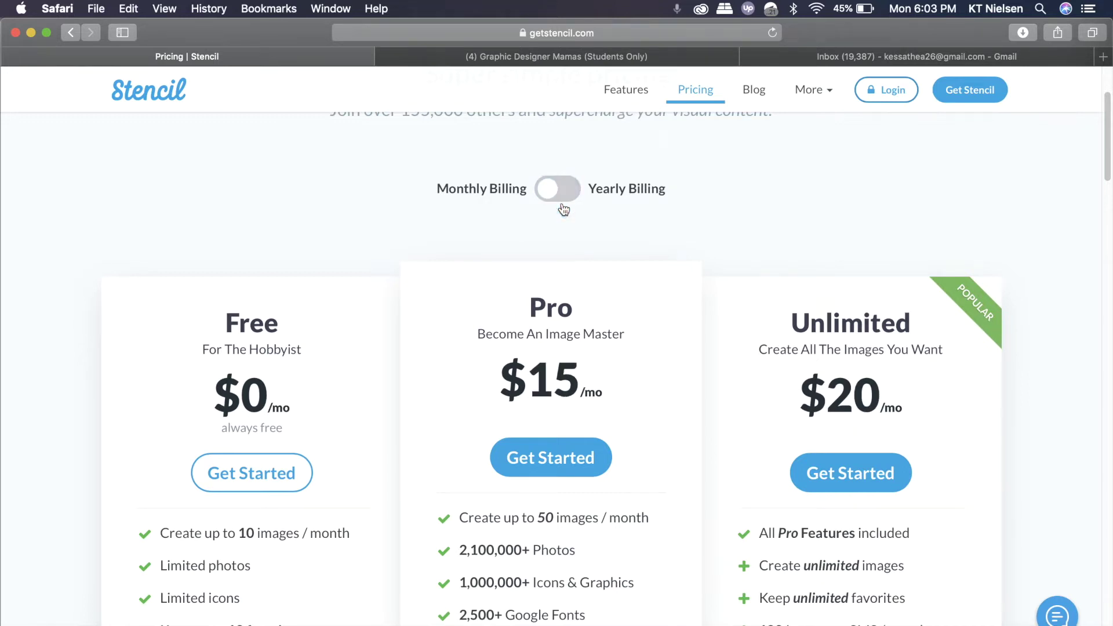
scroll(694, 249, "down", 2)
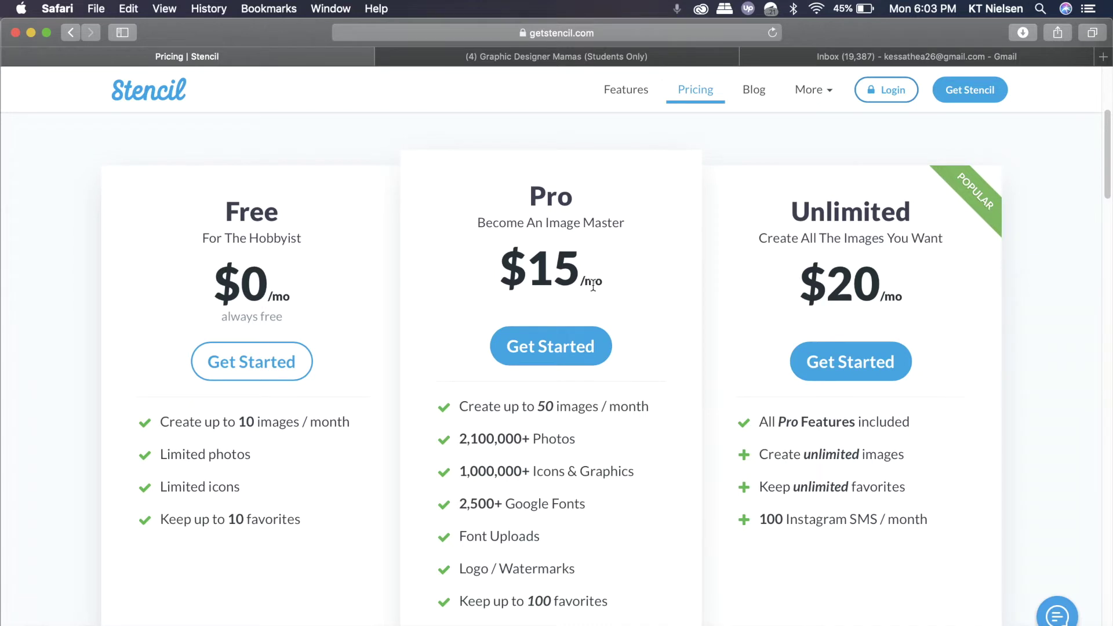
scroll(592, 285, "up", 3)
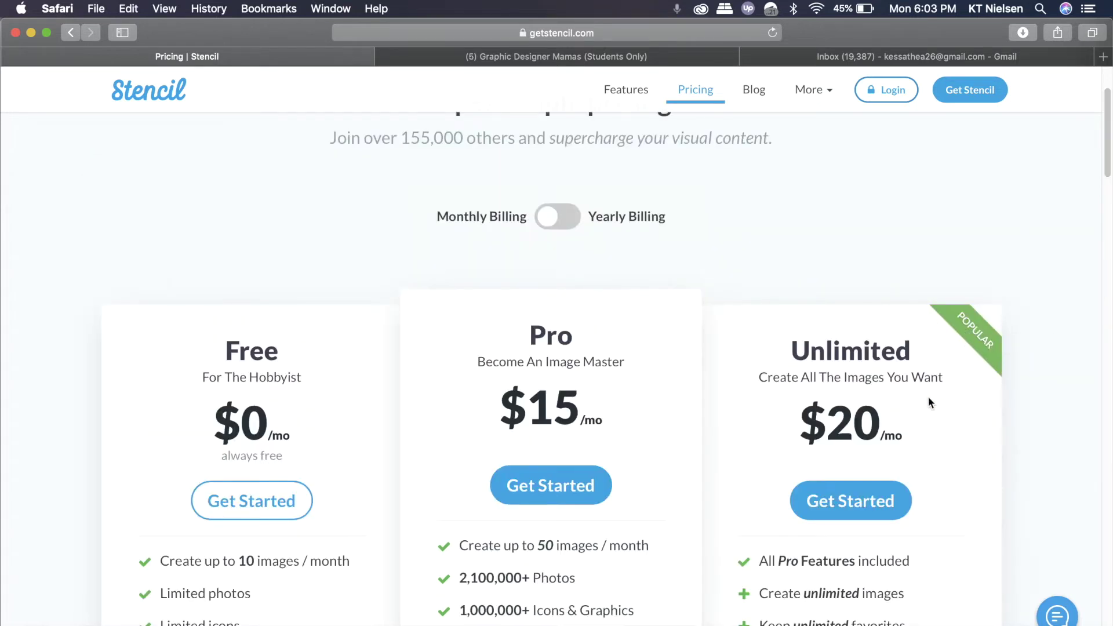
scroll(929, 398, "down", 1)
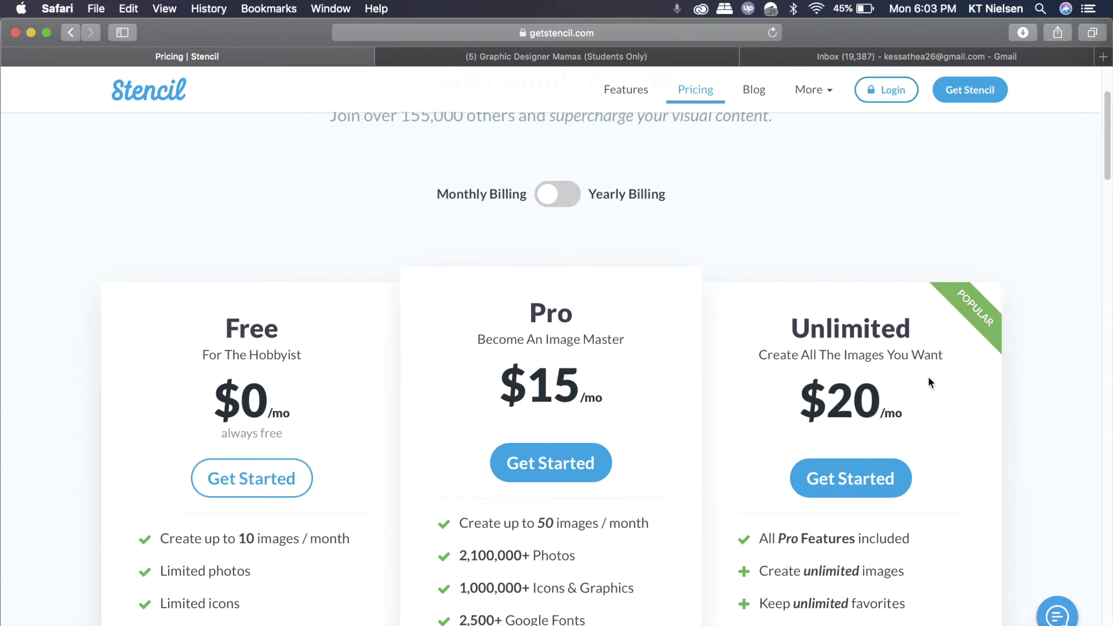
scroll(928, 382, "down", 1)
scroll(1054, 396, "down", 2)
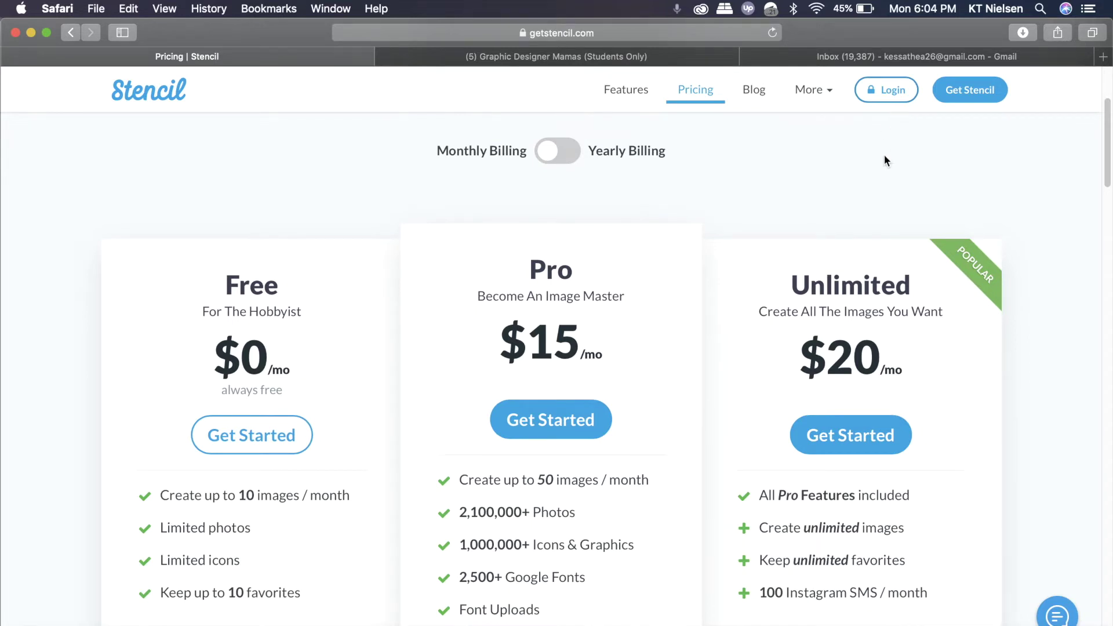
- Log in to the Stencil account to reach the editor with a default 1200x800 canvas
left_click(886, 93)
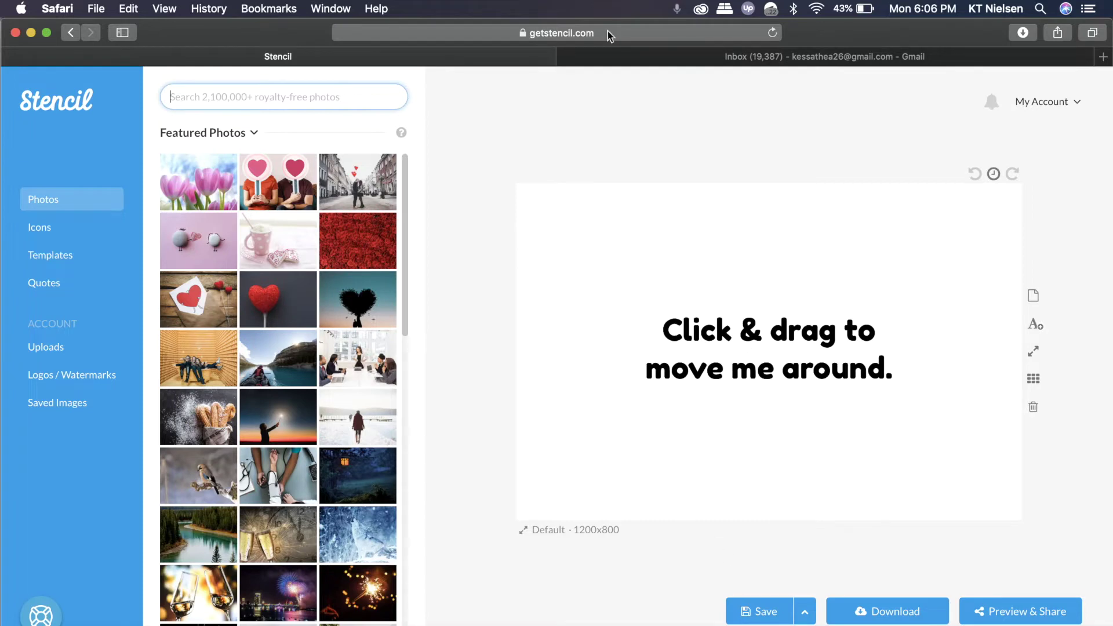
- Pick the Instagram Photo (1080x1080) preset from the canvas size presets list
left_click(570, 534)
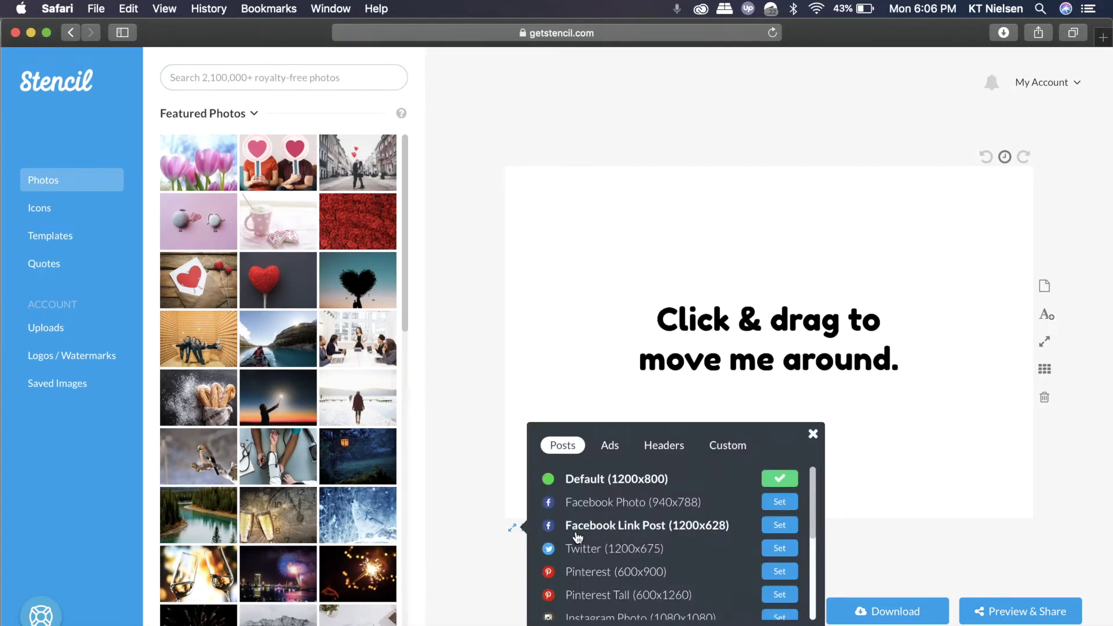
scroll(688, 552, "down", 2)
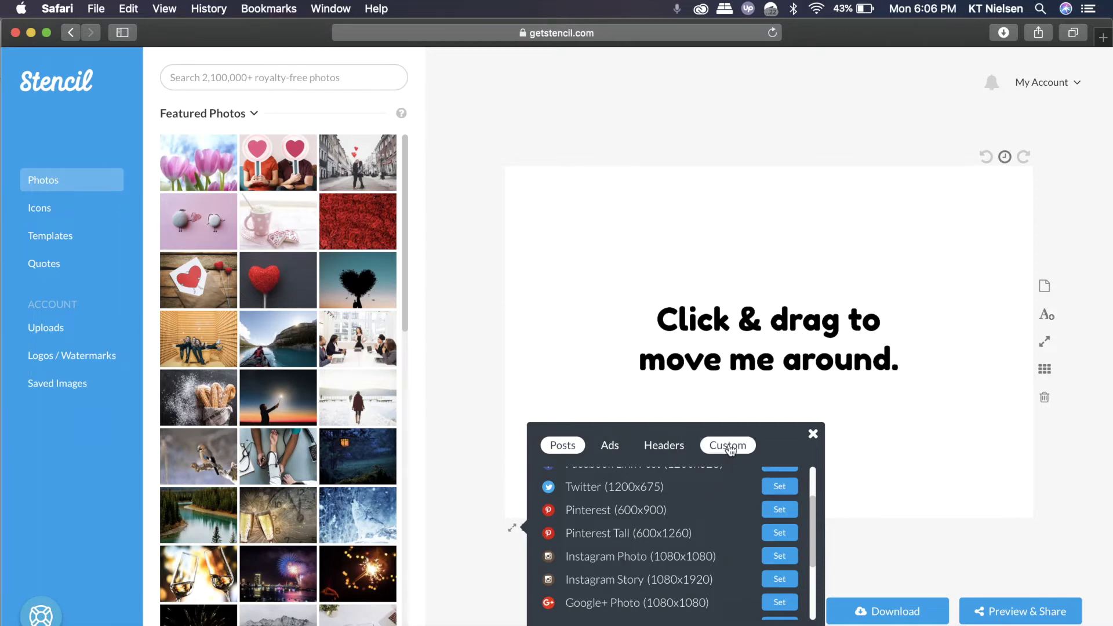
left_click(780, 556)
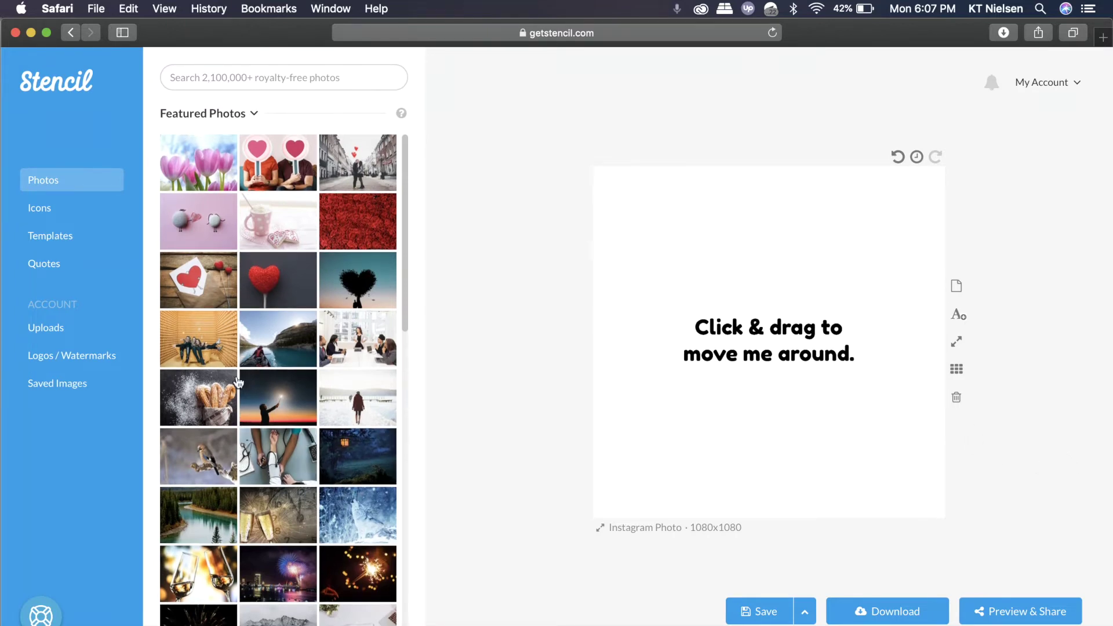
- Set the red heart lollipop photo from Featured Photos as the canvas background
mouse_move(272, 285)
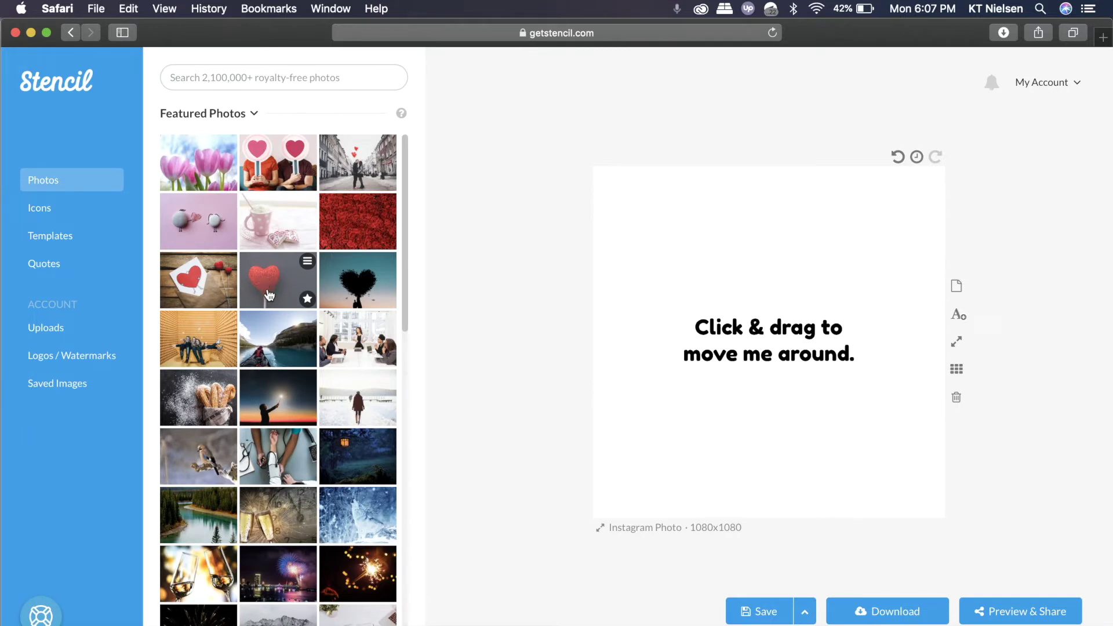
scroll(270, 299, "down", 5)
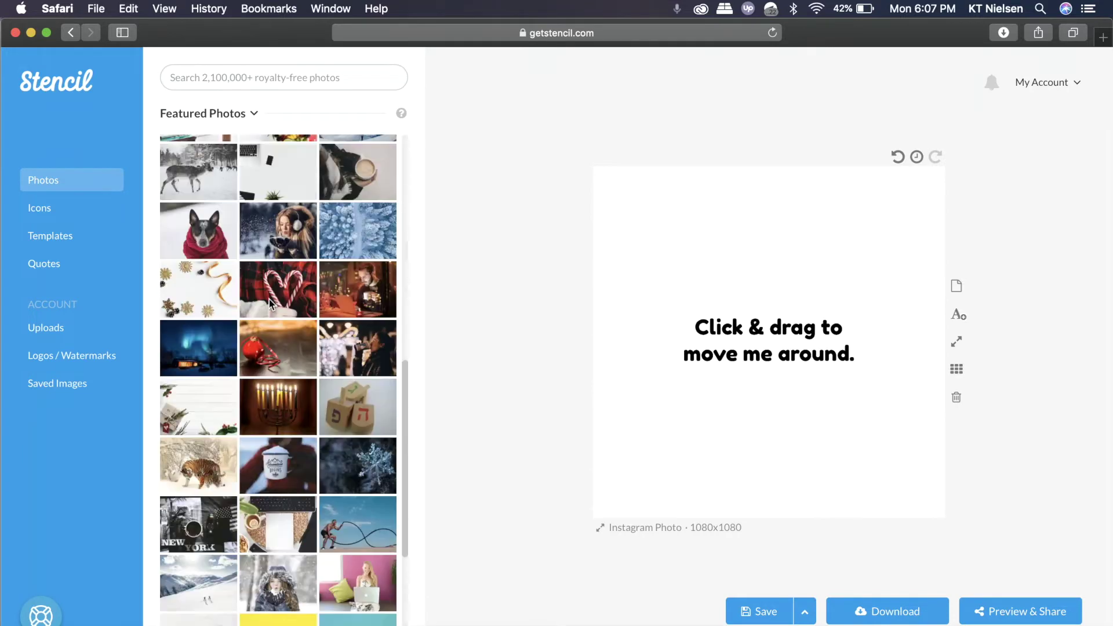
scroll(269, 303, "down", 5)
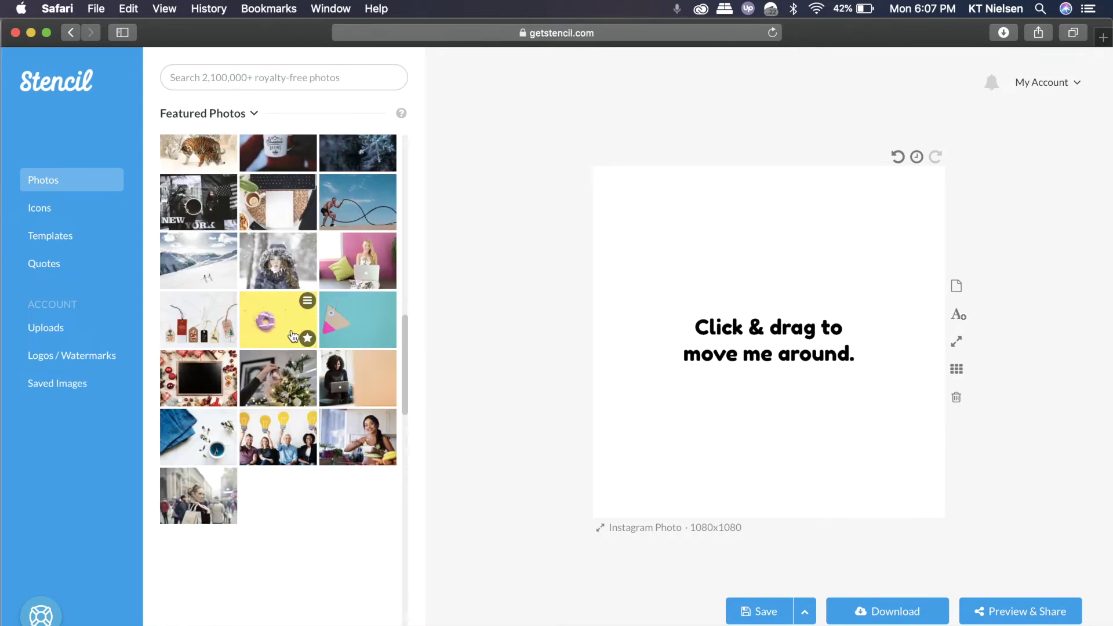
scroll(294, 337, "down", 3)
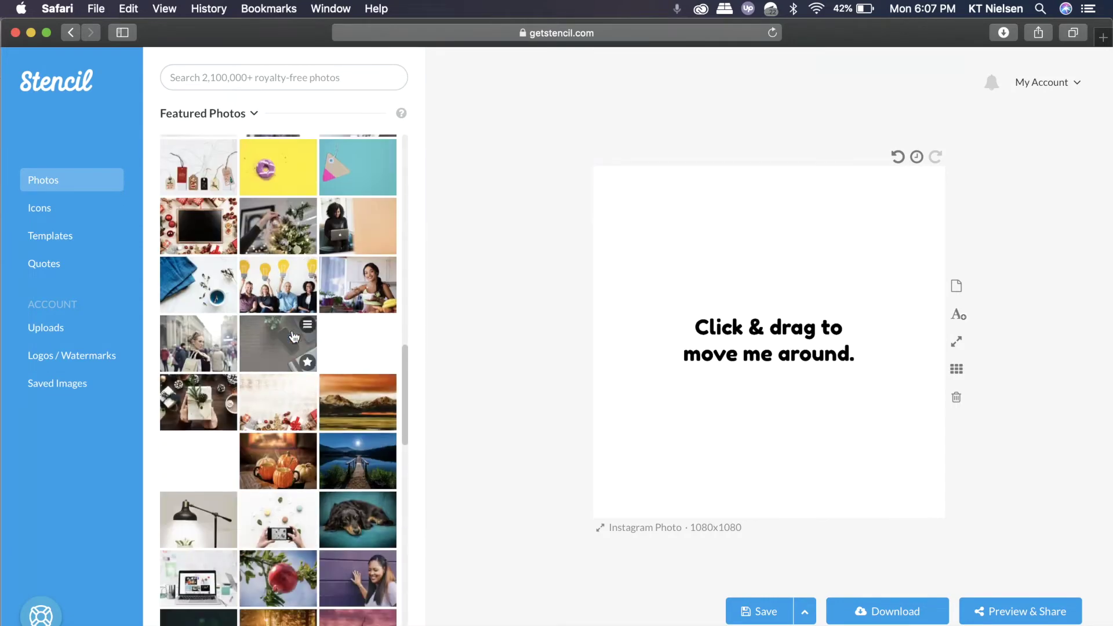
scroll(294, 337, "up", 15)
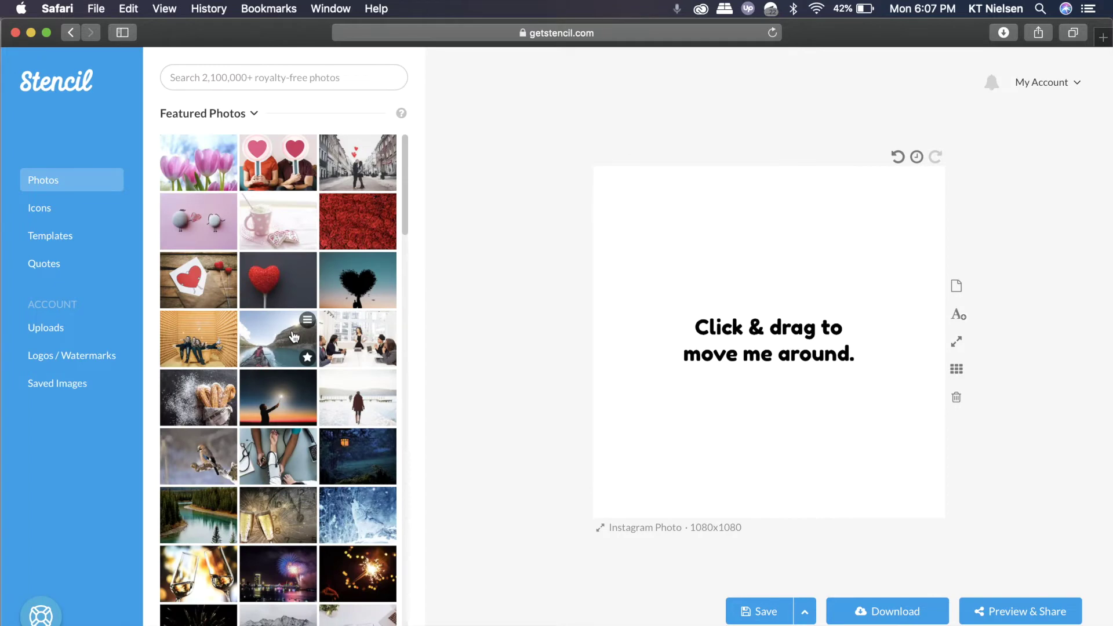
left_click(264, 289)
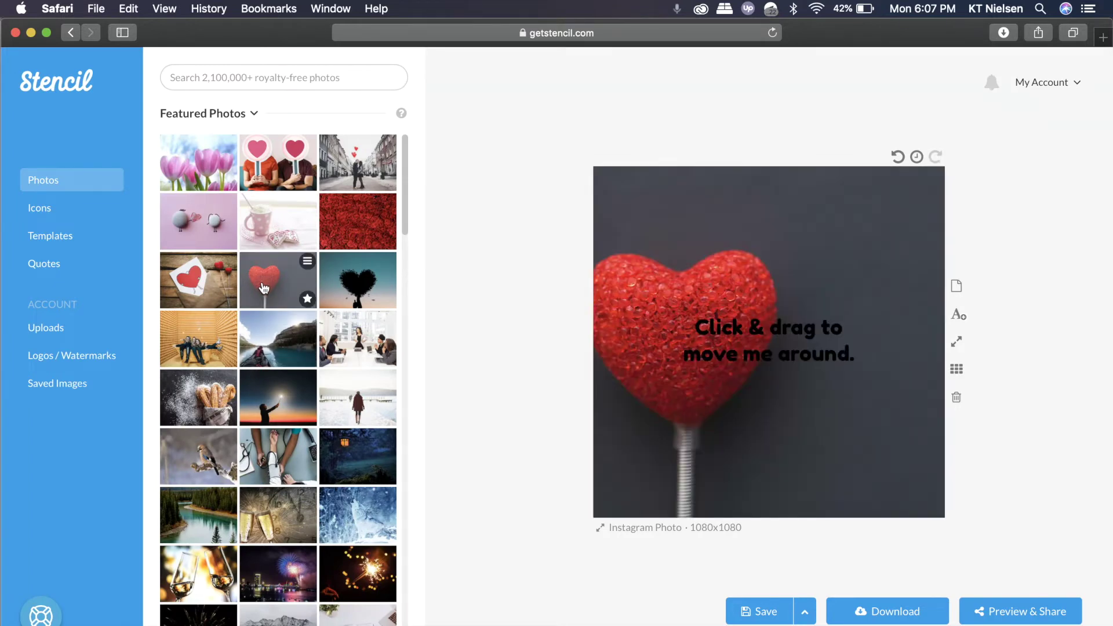
- Drag the placeholder text box up near the top of the canvas
left_click(783, 329)
left_click_drag(777, 328, 800, 213)
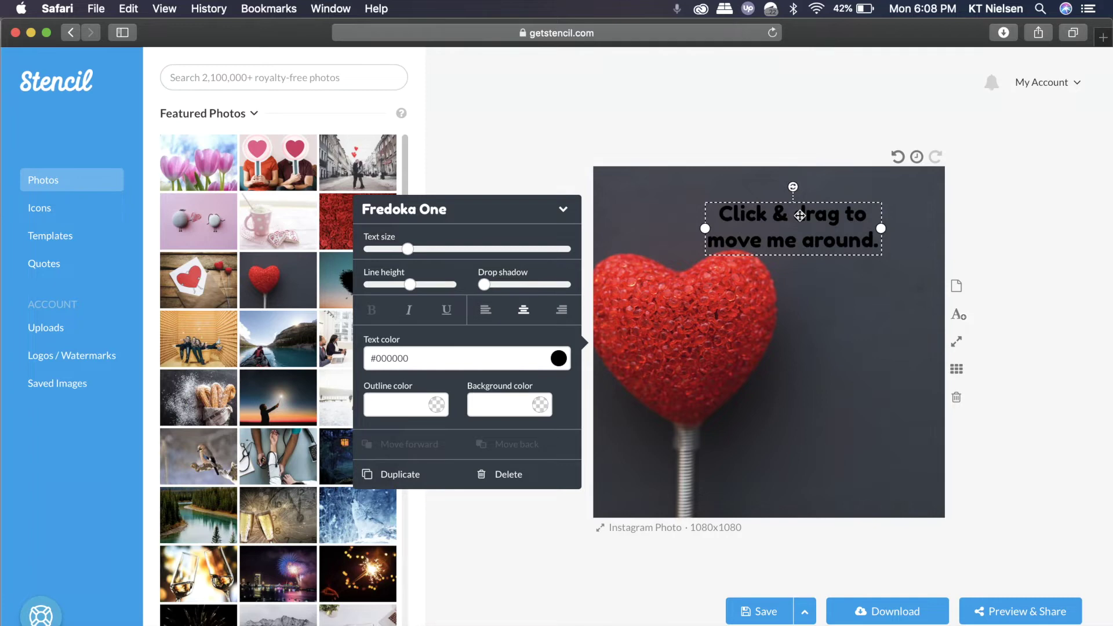
left_click(781, 251)
- Delete the placeholder text and search the Quotes library for 'love'
left_click(509, 475)
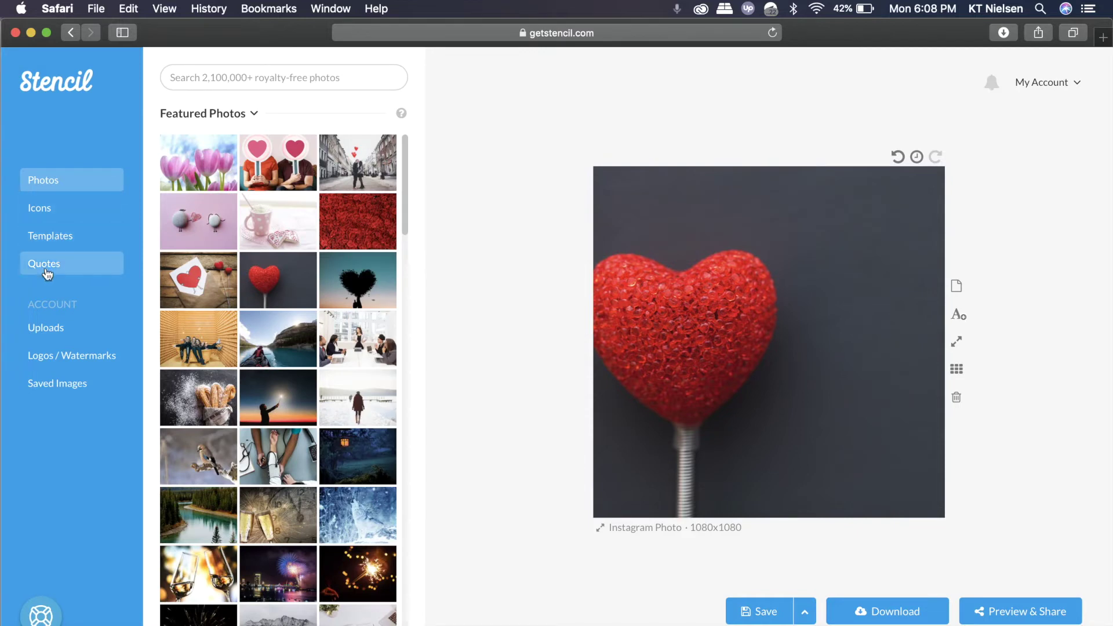
left_click(46, 270)
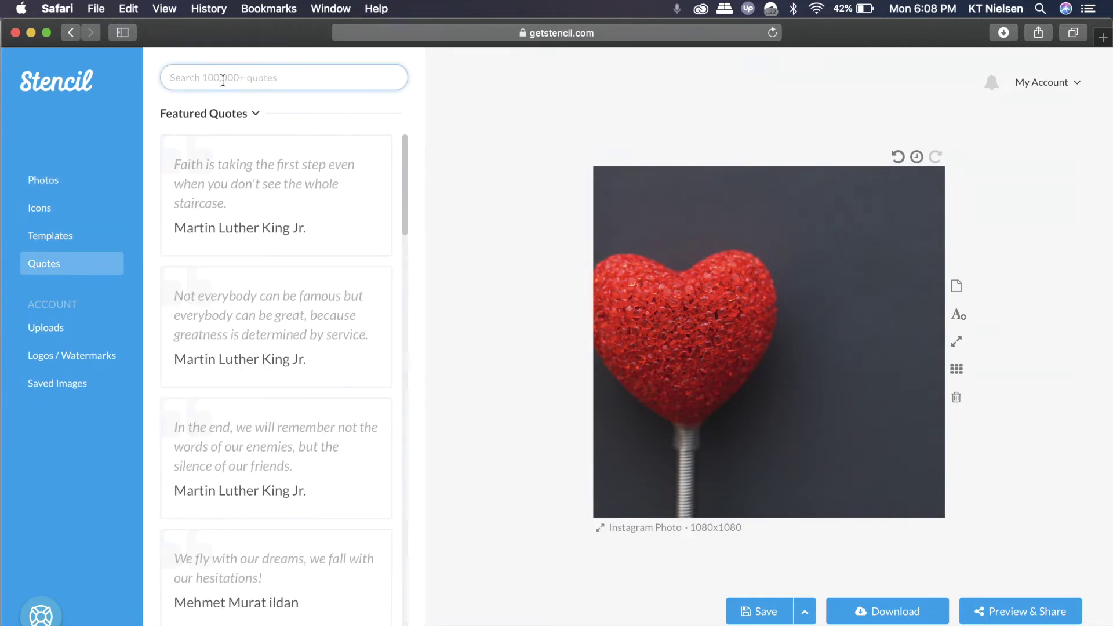
type("lov")
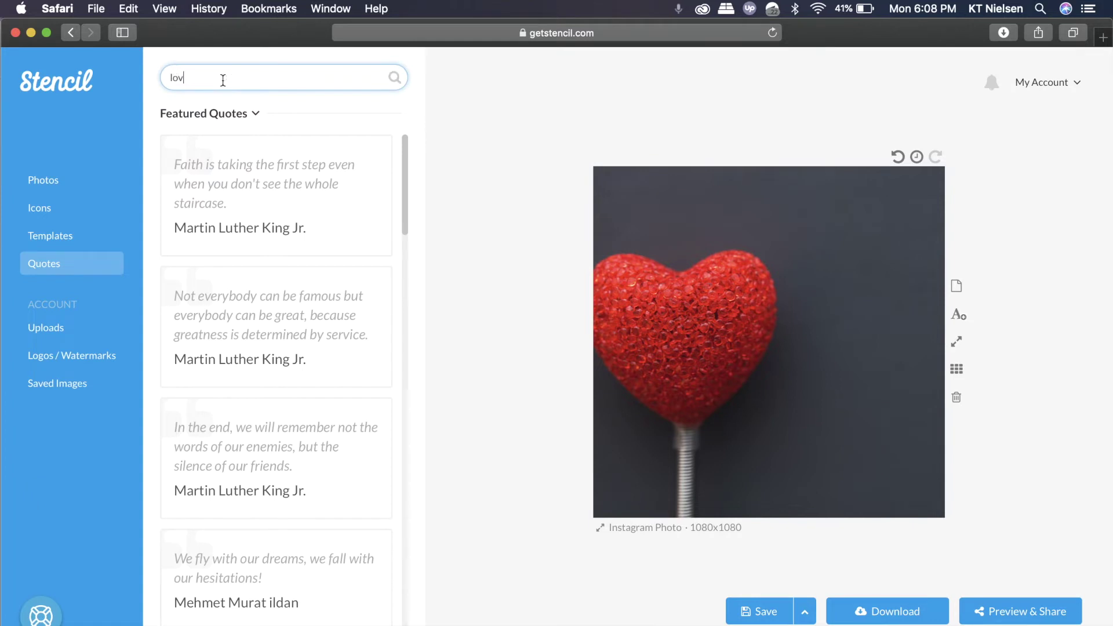
type("e")
scroll(277, 406, "down", 10)
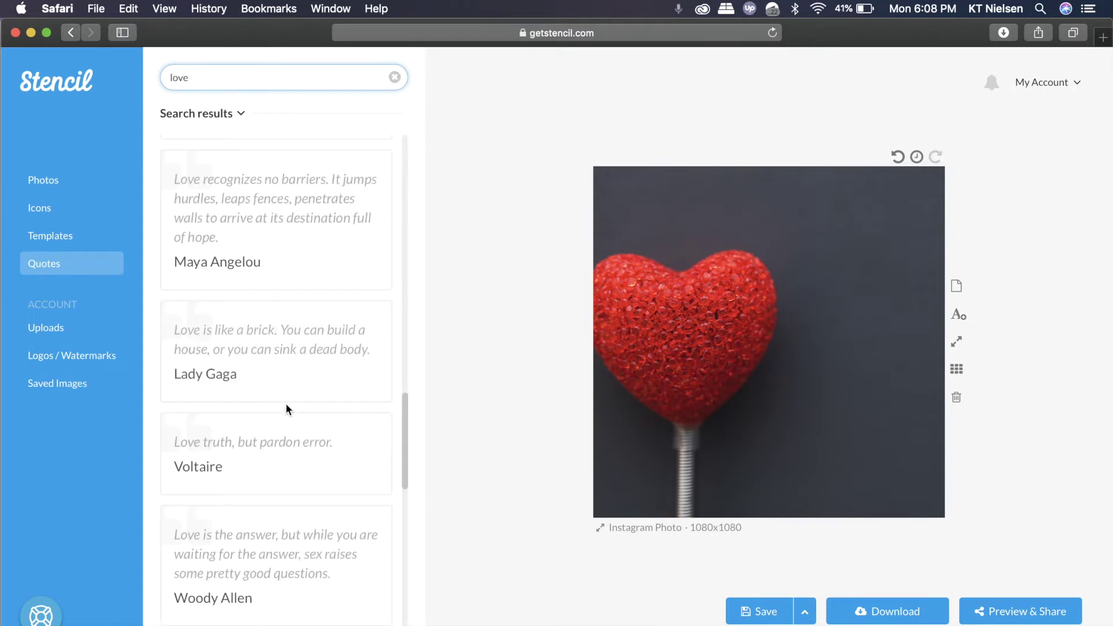
scroll(287, 407, "down", 2)
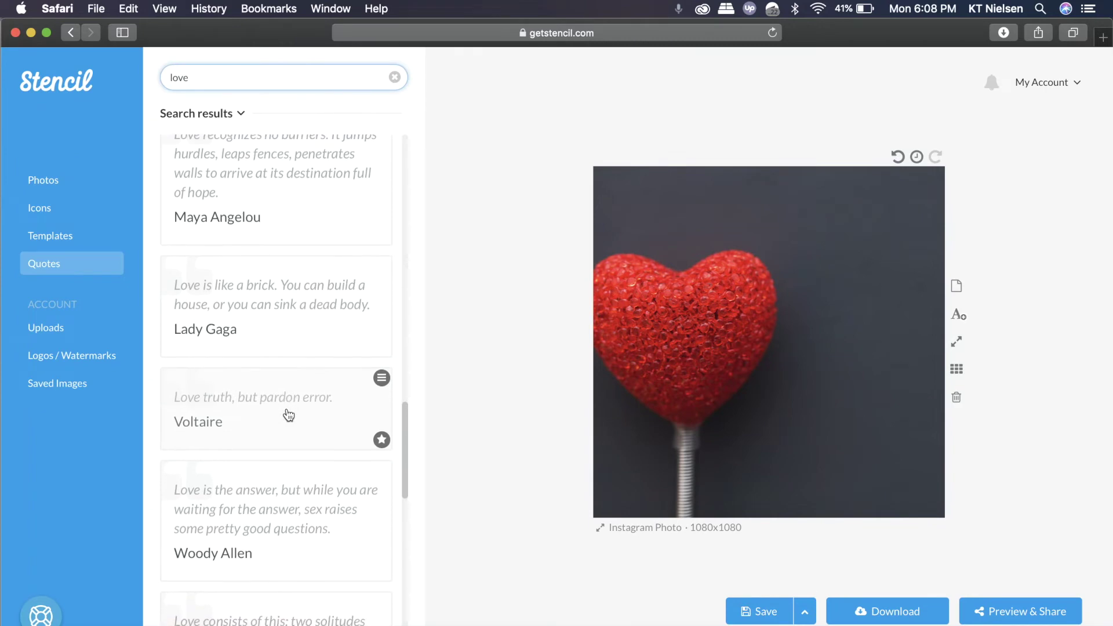
scroll(287, 415, "down", 5)
scroll(287, 414, "down", 20)
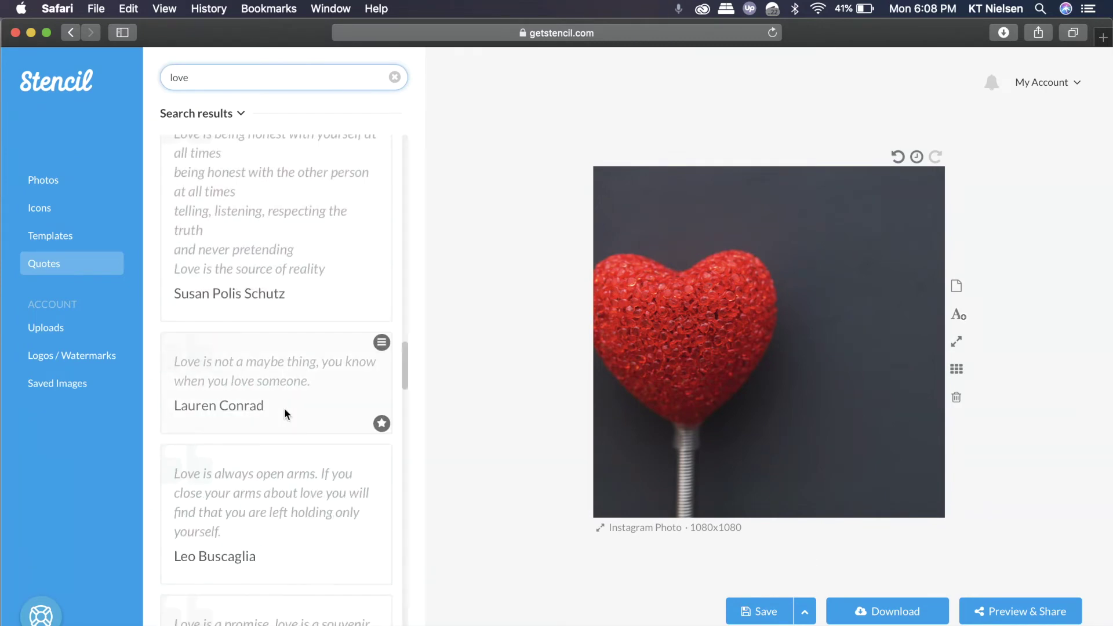
scroll(286, 415, "up", 20)
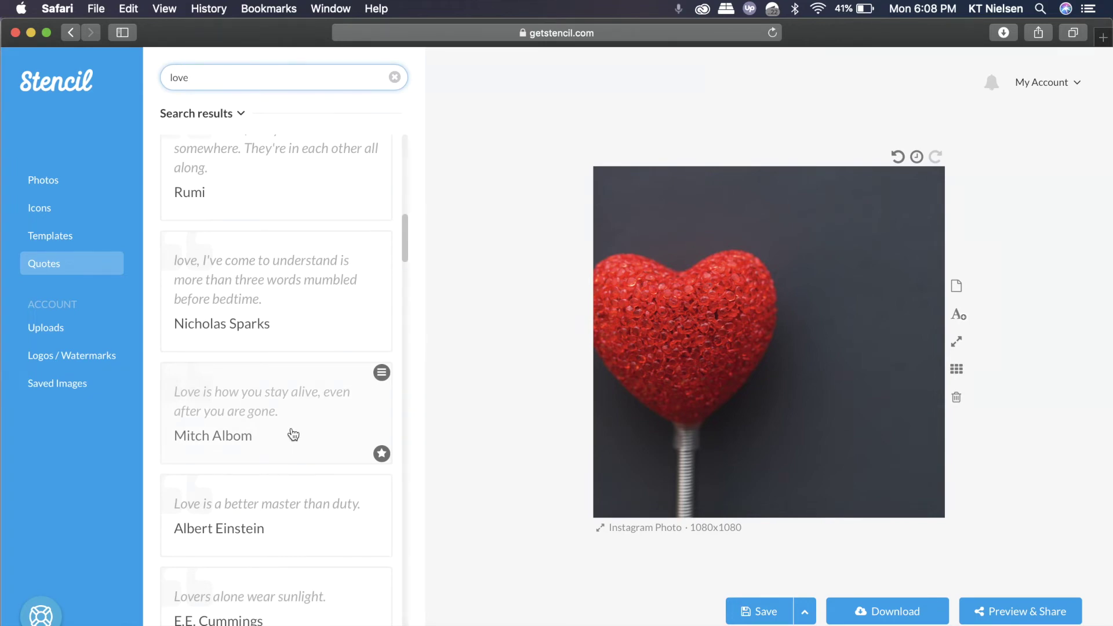
- Add Mitch Albom's 'Love is how you stay alive…' quote, narrow it, and move it lower right
left_click(282, 432)
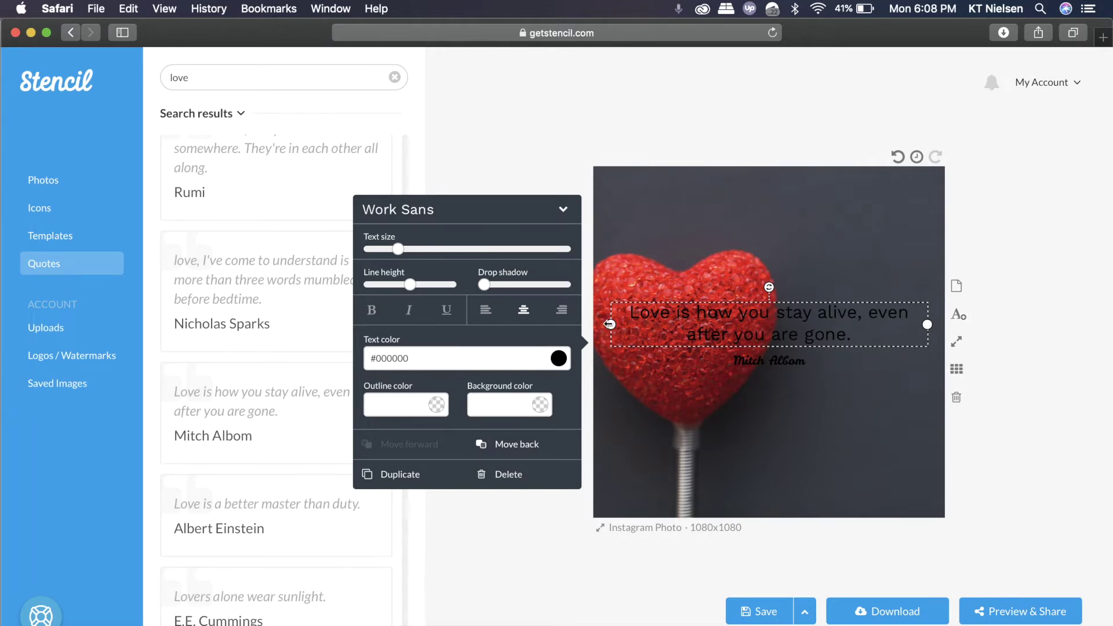
left_click_drag(611, 324, 747, 323)
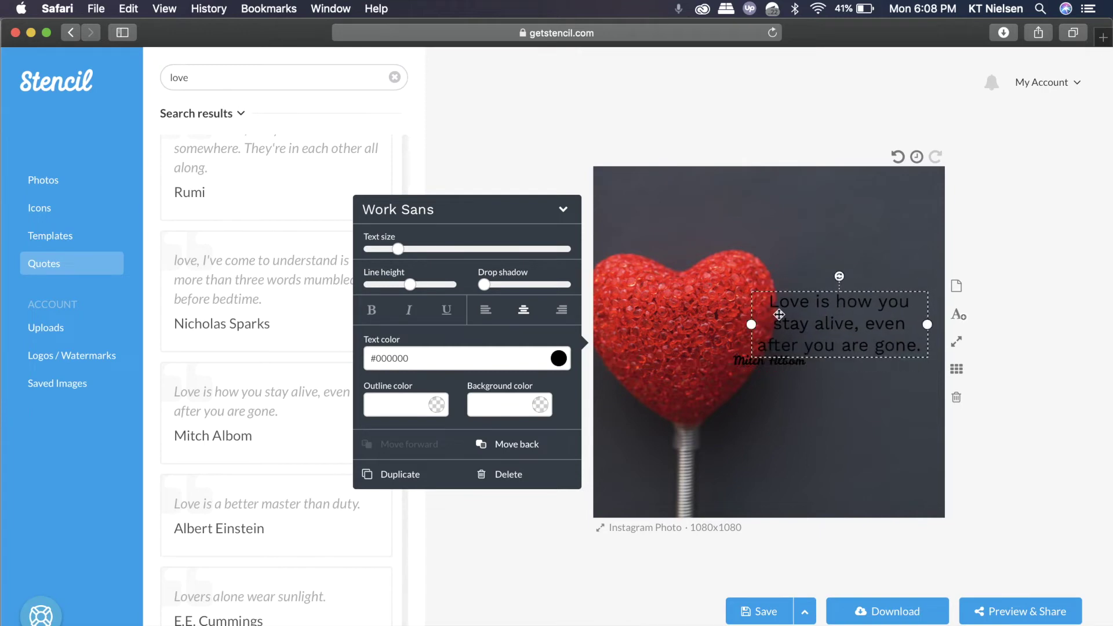
left_click_drag(839, 324, 829, 413)
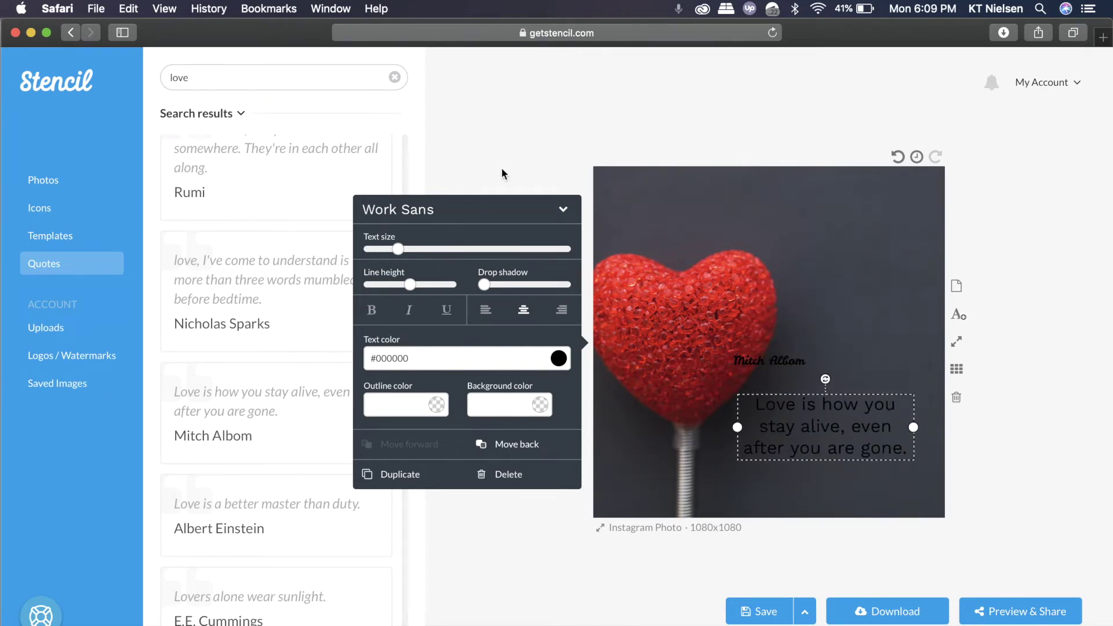
- Change the quote's font to Merriweather Sans and set its text size to 56
left_click(564, 214)
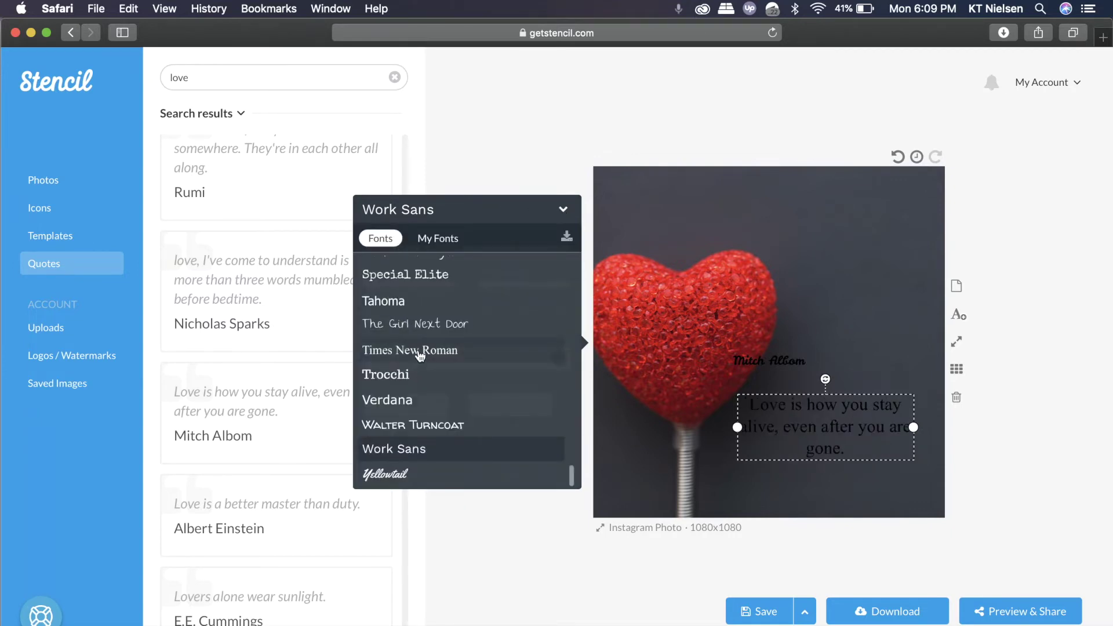
scroll(403, 359, "up", 5)
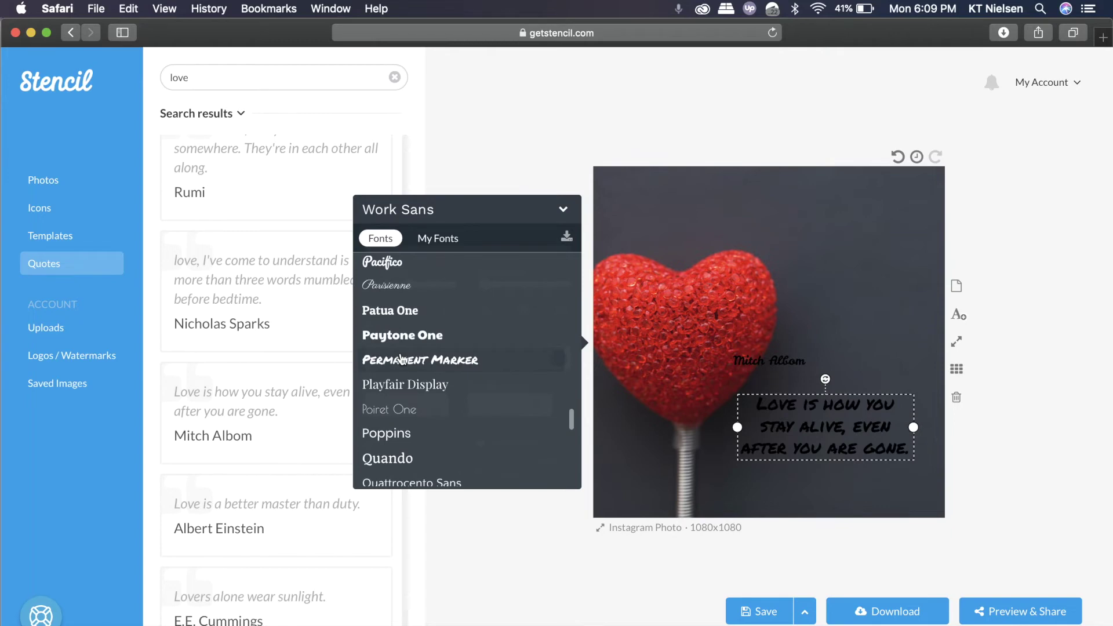
scroll(406, 336, "up", 4)
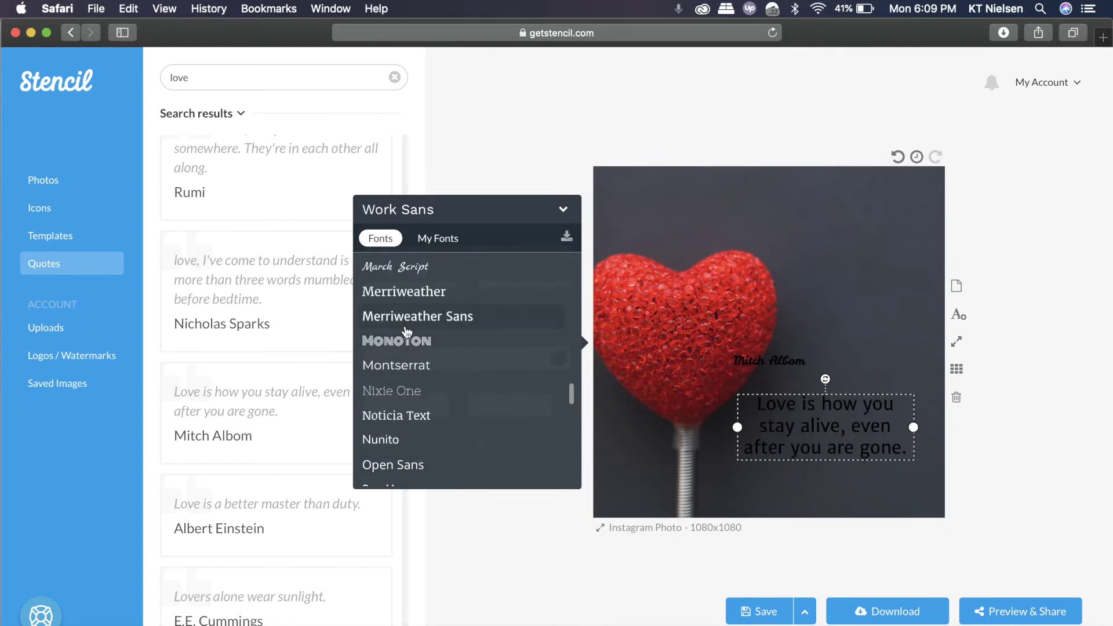
left_click(400, 314)
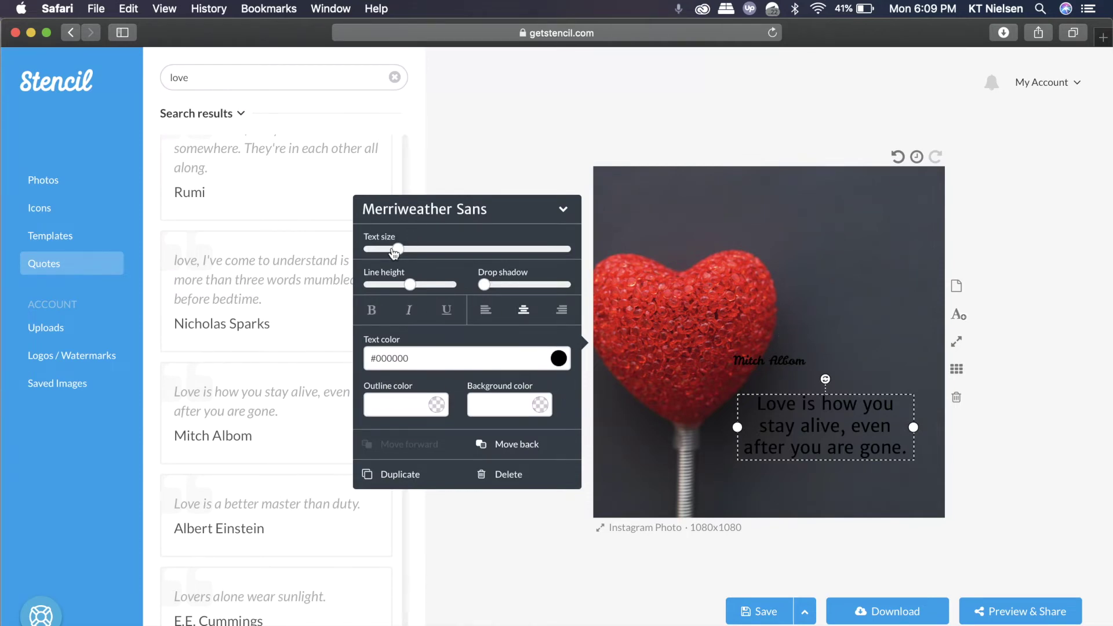
mouse_move(397, 250)
left_mouse_down()
mouse_move(405, 254)
mouse_move(393, 252)
left_mouse_up()
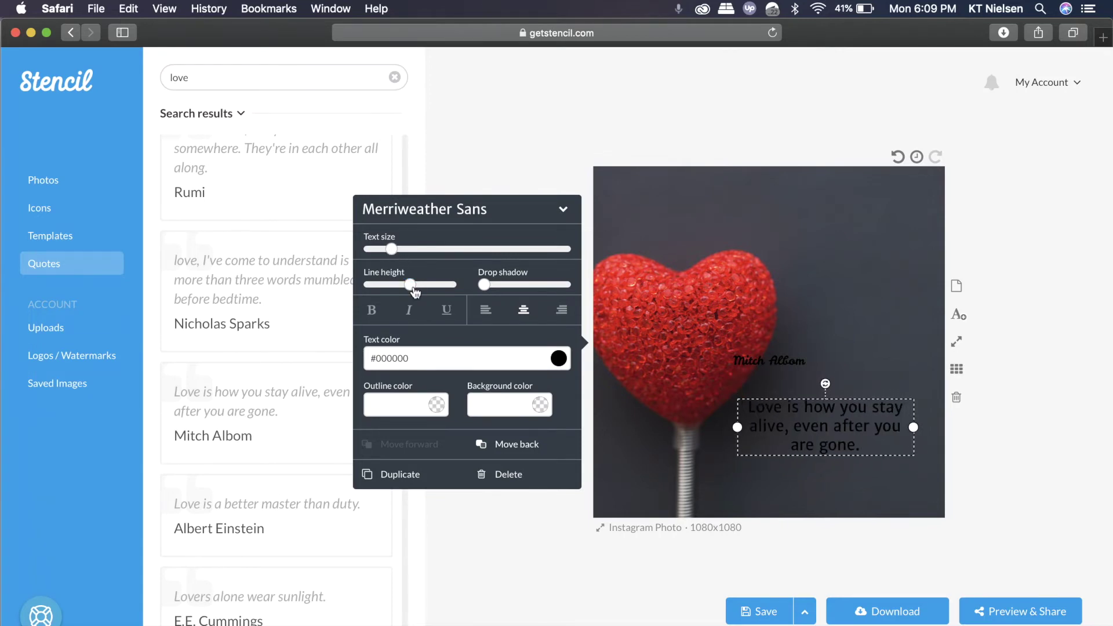
- Color the quote and the Mitch Albom name #ffffff, placing the name beneath the quote
left_click(550, 358)
mouse_move(404, 311)
left_mouse_down()
mouse_move(400, 250)
mouse_move(367, 165)
left_mouse_up()
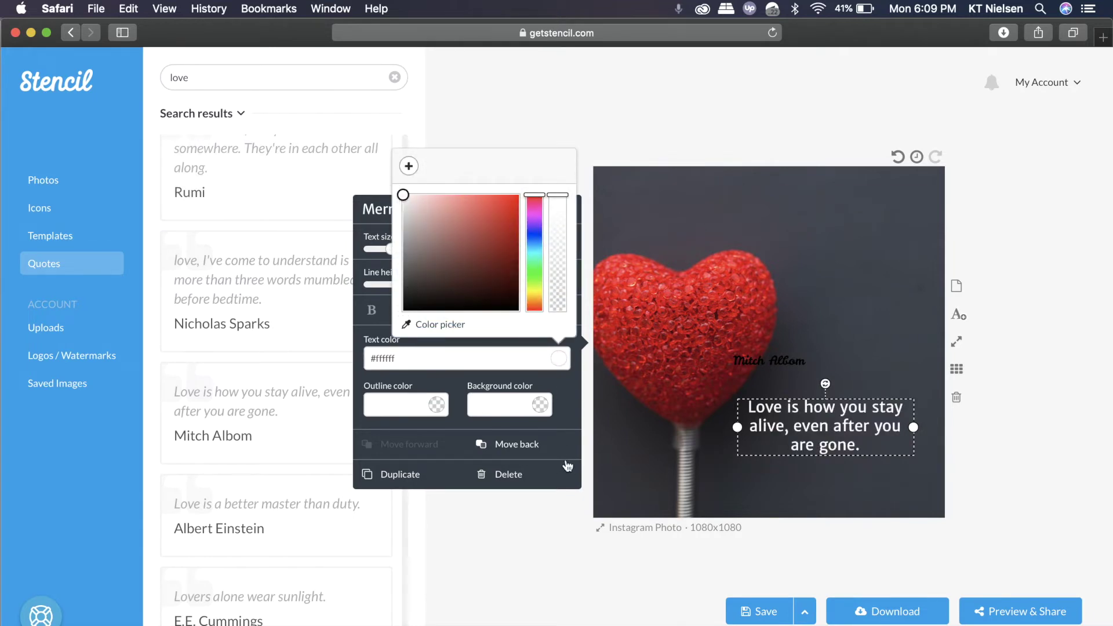
left_click_drag(779, 364, 835, 475)
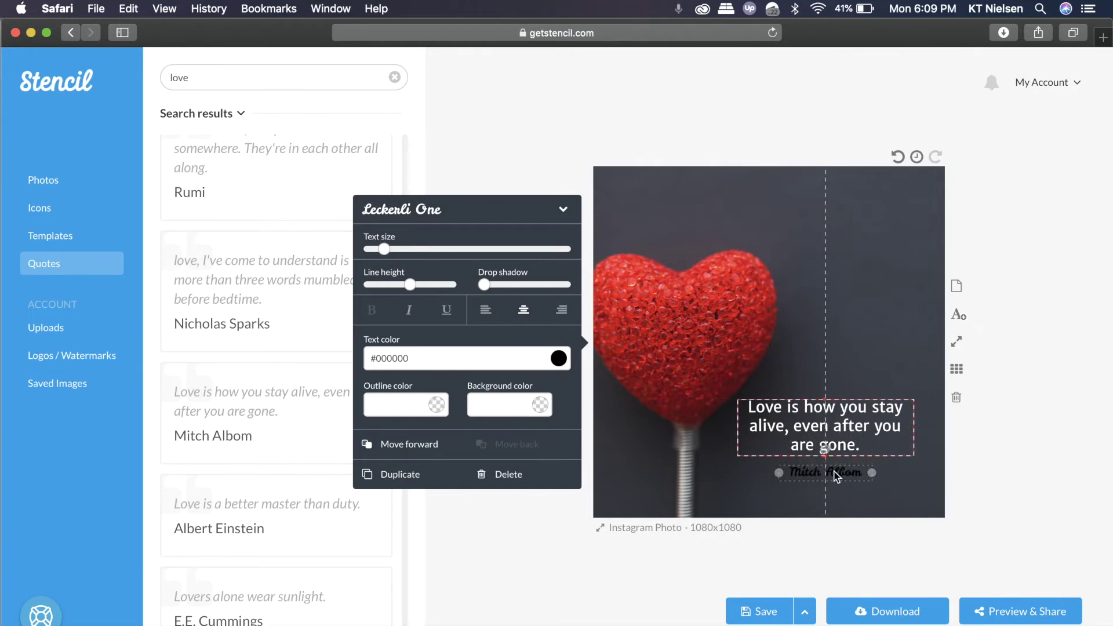
left_click(559, 358)
left_click_drag(404, 310, 355, 145)
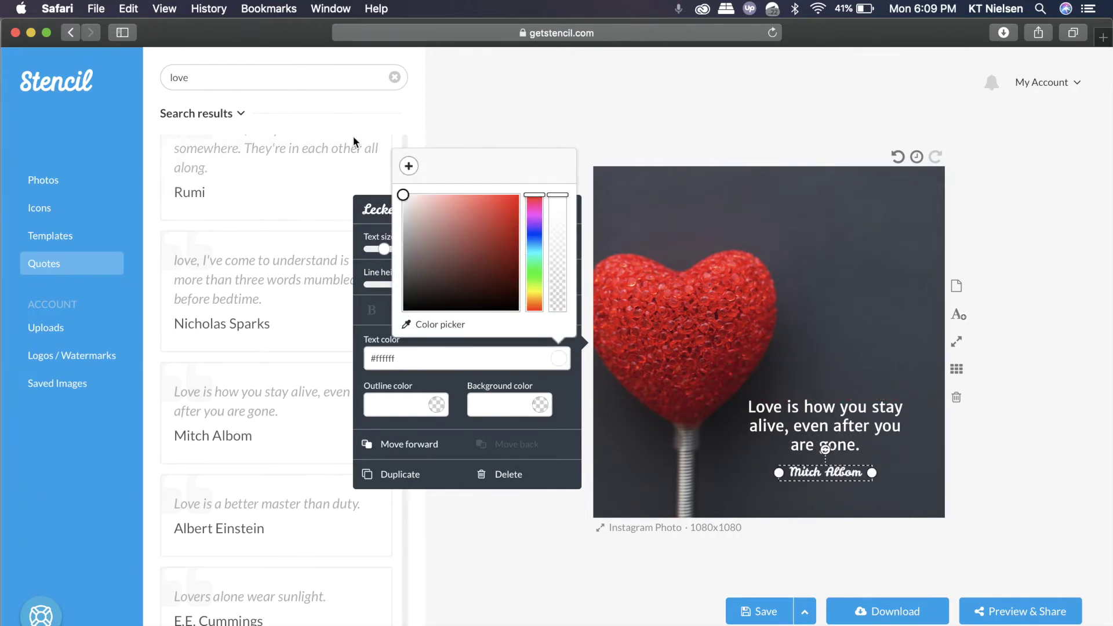
left_click(915, 485)
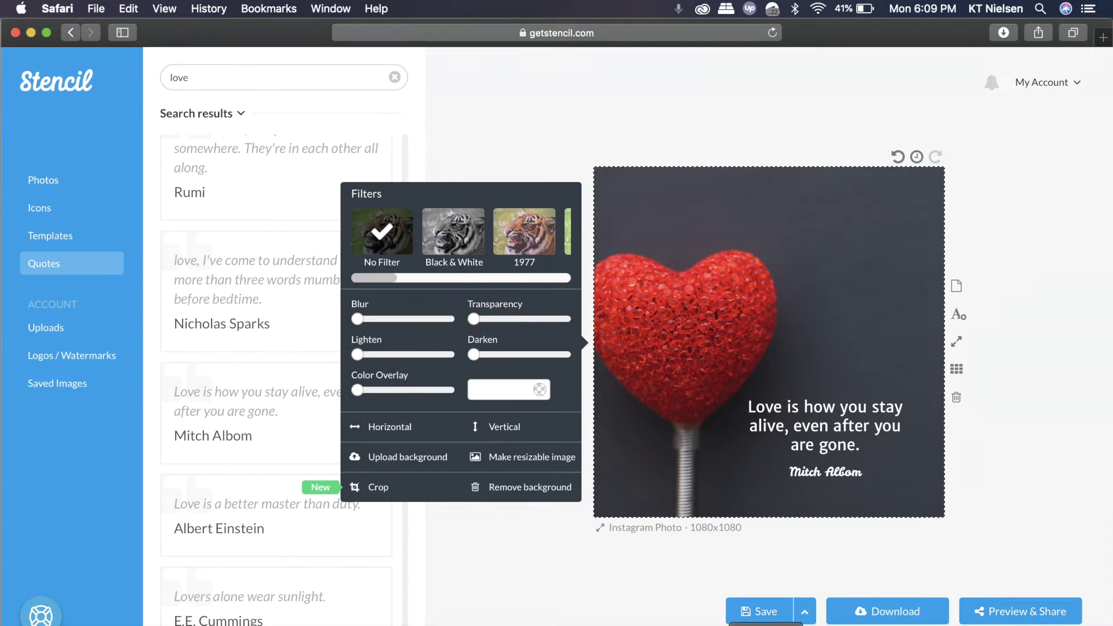
- Save the heart quote card, then start a new blank 1080x1080 image and open Photos
left_click(759, 611)
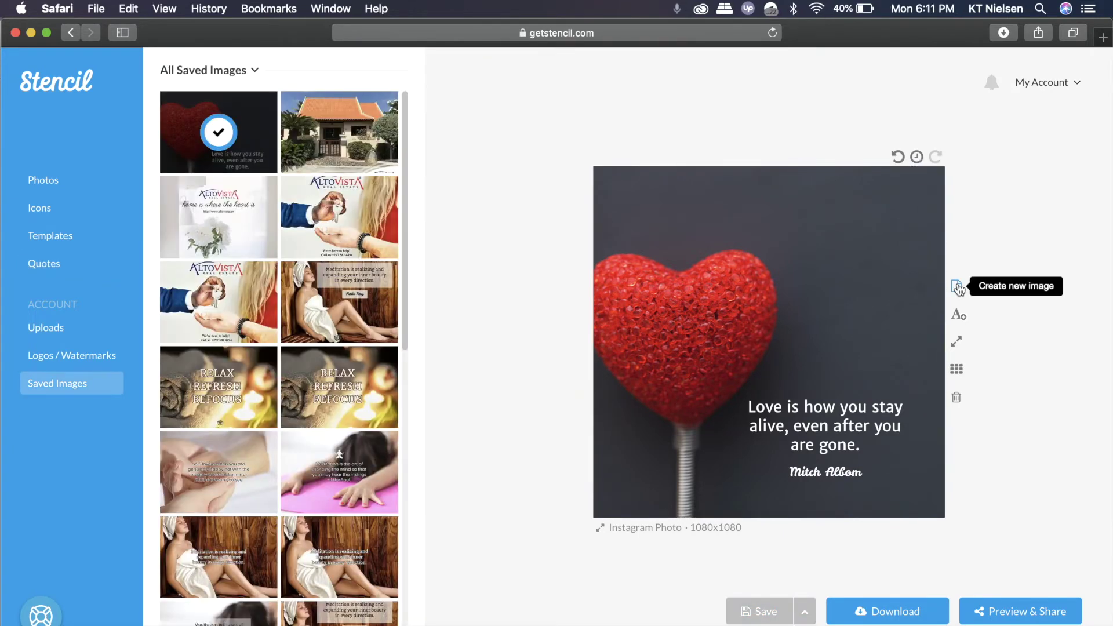
left_click(958, 286)
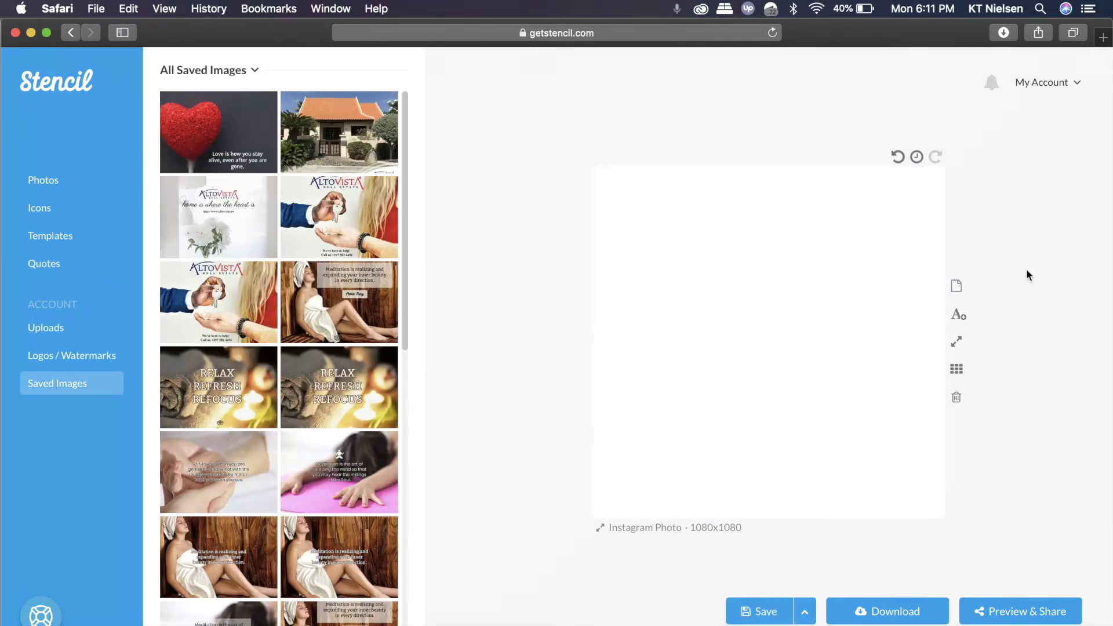
left_click(47, 180)
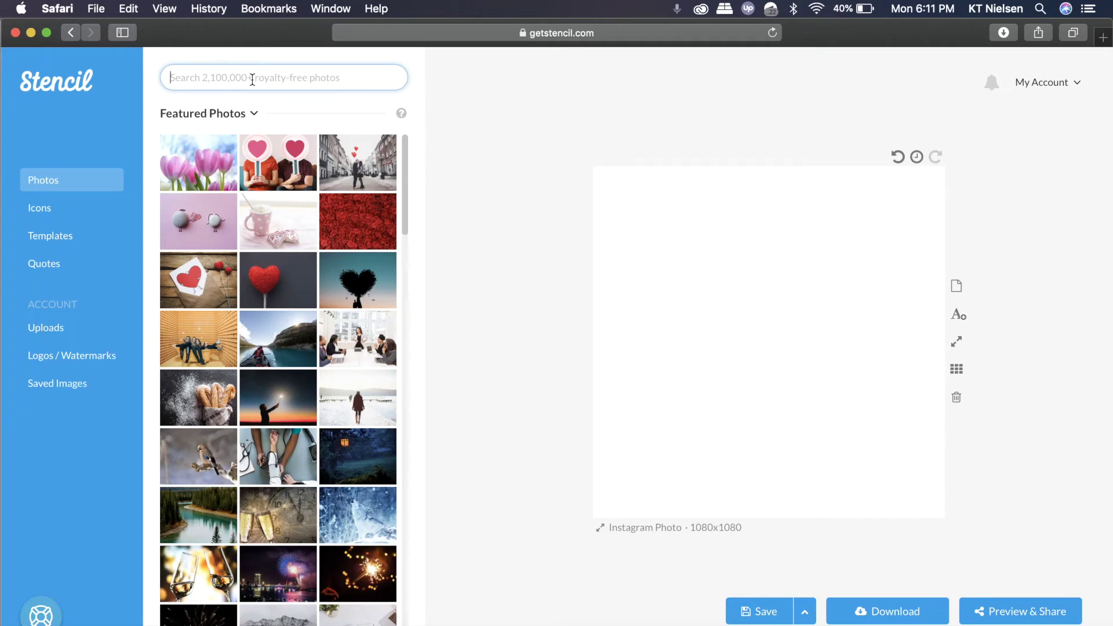
- Search photos for 'galaxy' and set a starry night-sky photo as the canvas background
type("h")
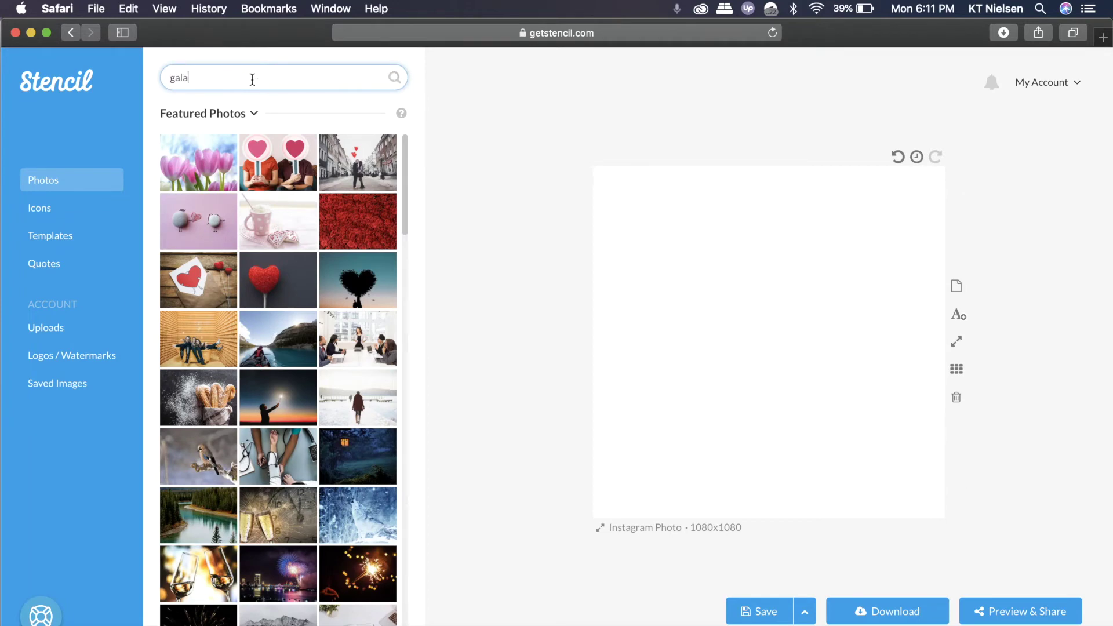
key("Return")
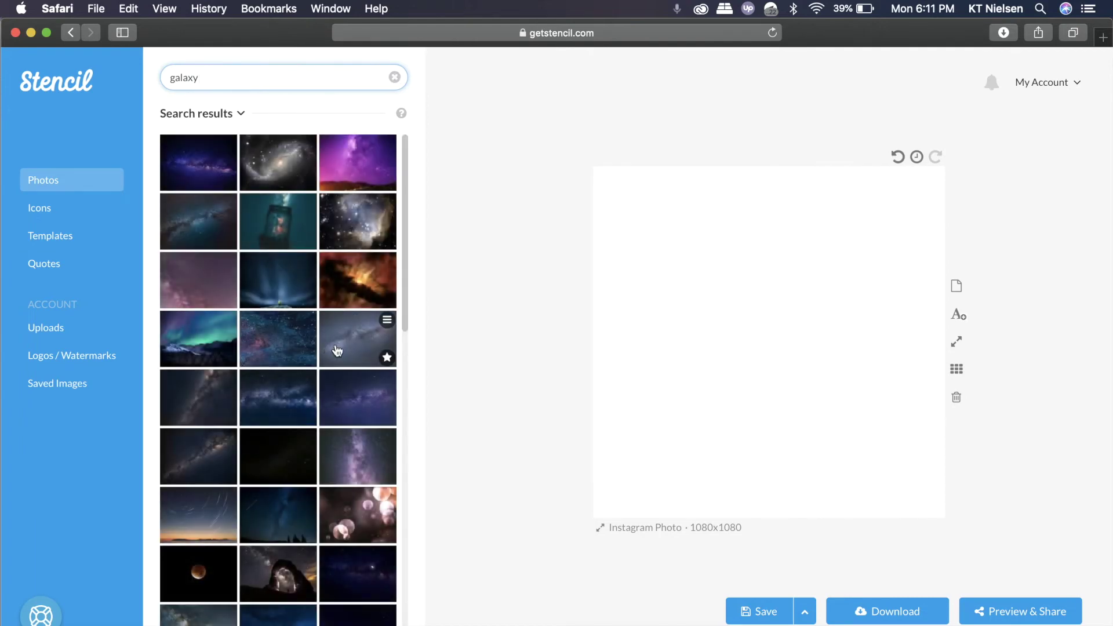
scroll(337, 350, "down", 3)
scroll(334, 355, "down", 3)
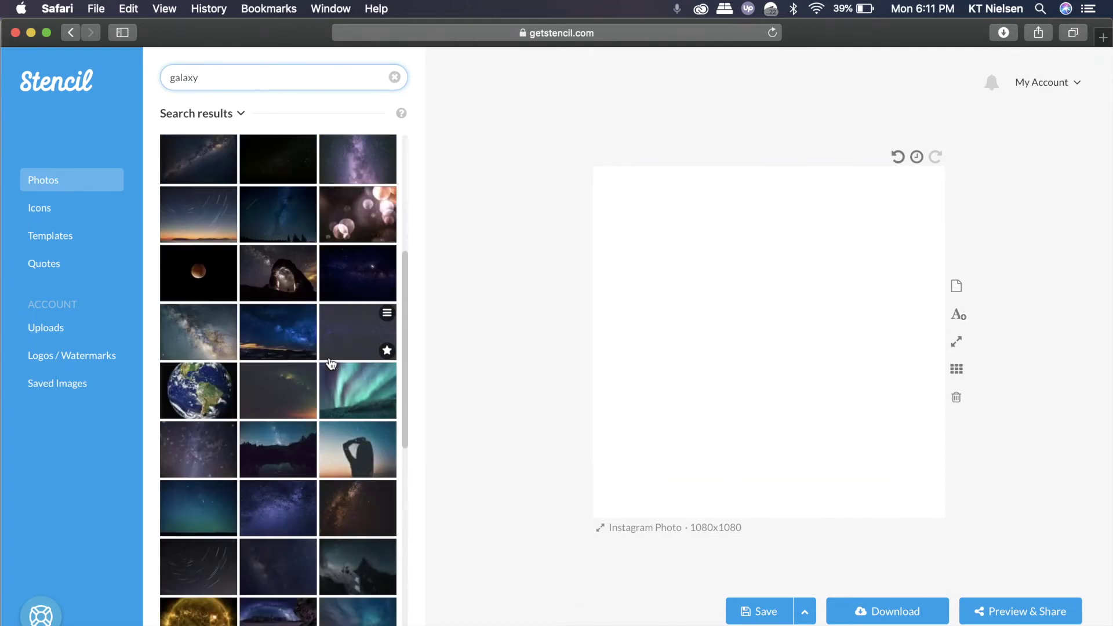
scroll(331, 364, "down", 2)
scroll(331, 364, "down", 5)
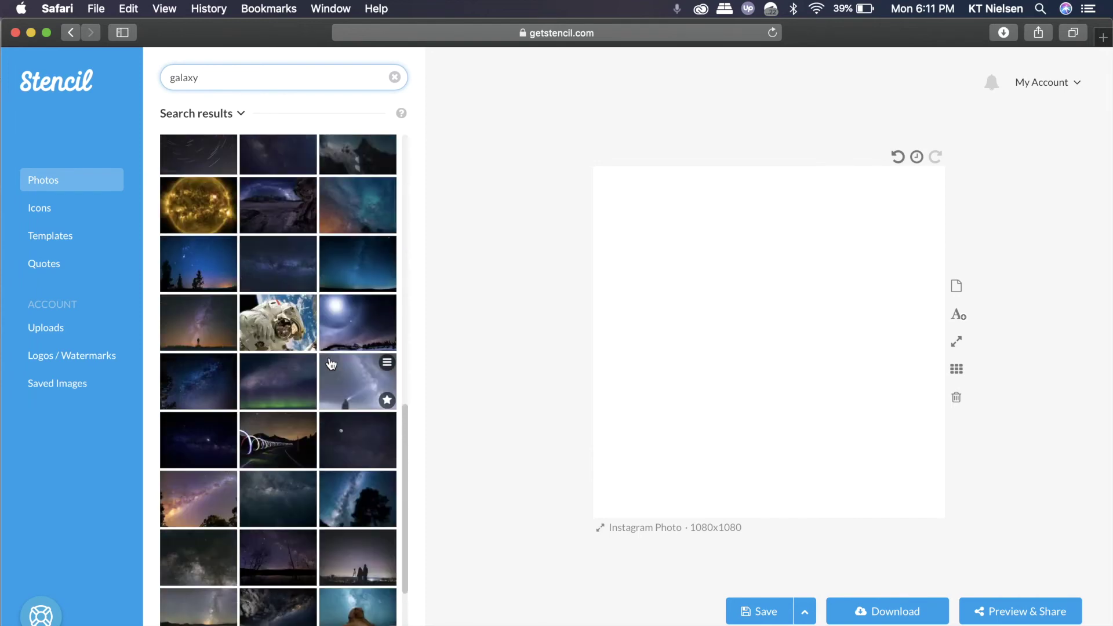
scroll(331, 364, "up", 1)
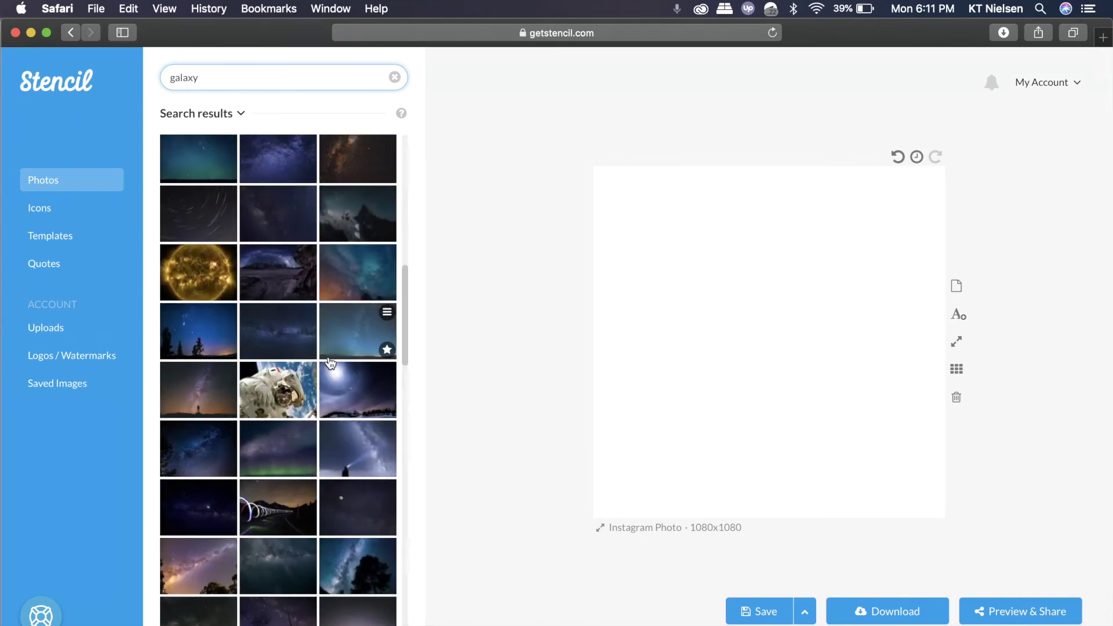
scroll(331, 363, "down", 1)
left_click(203, 418)
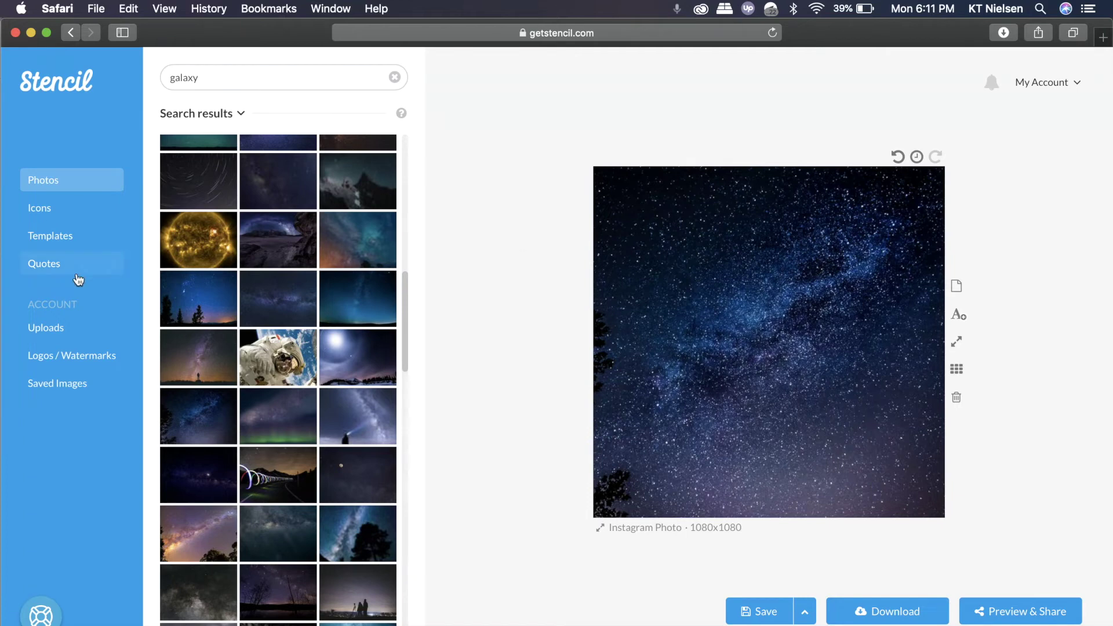
- Search quotes for 'galaxy', 'dreams', then 'ambitions', and add Mark Twain's ambitions quote
left_click(37, 266)
double_click(232, 71)
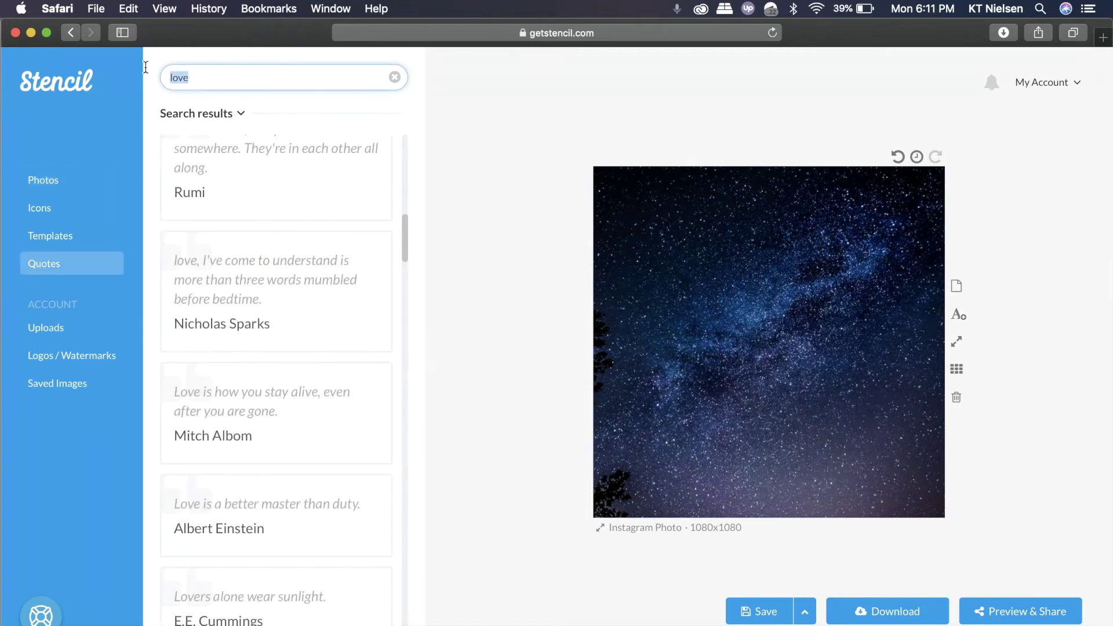
type("galaxy")
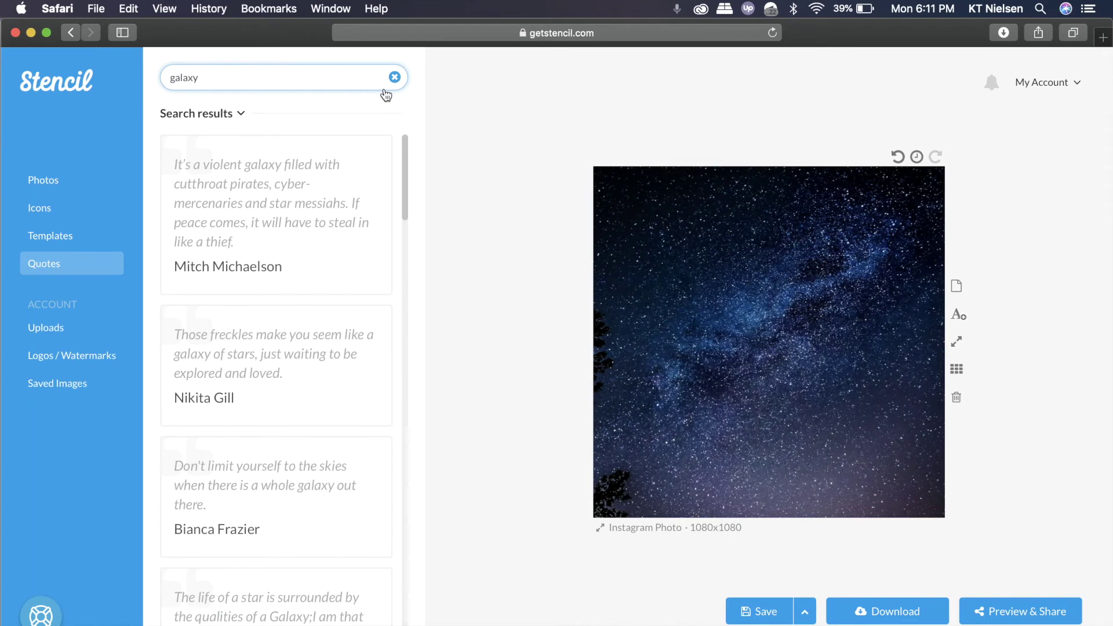
left_click_drag(243, 71, 128, 68)
type("dreams")
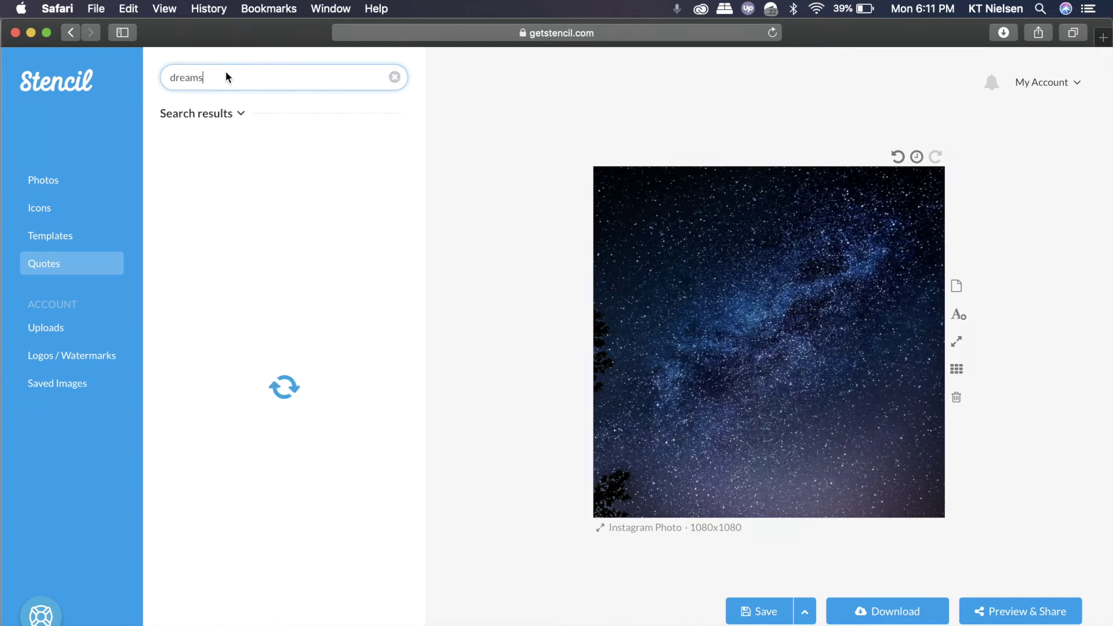
left_click_drag(229, 71, 131, 68)
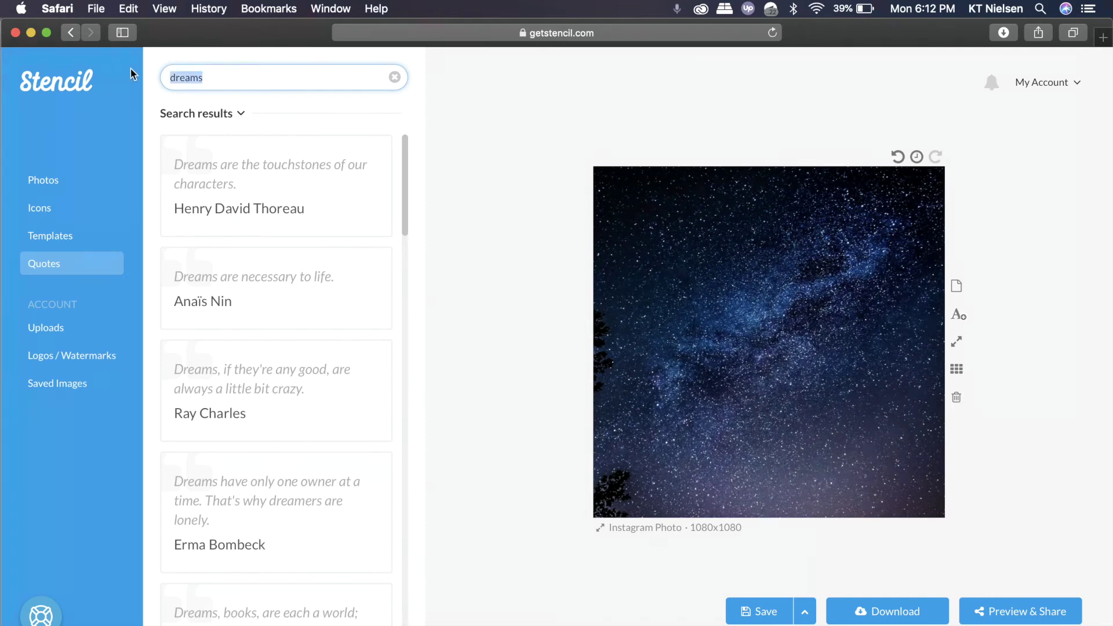
type("ambitions")
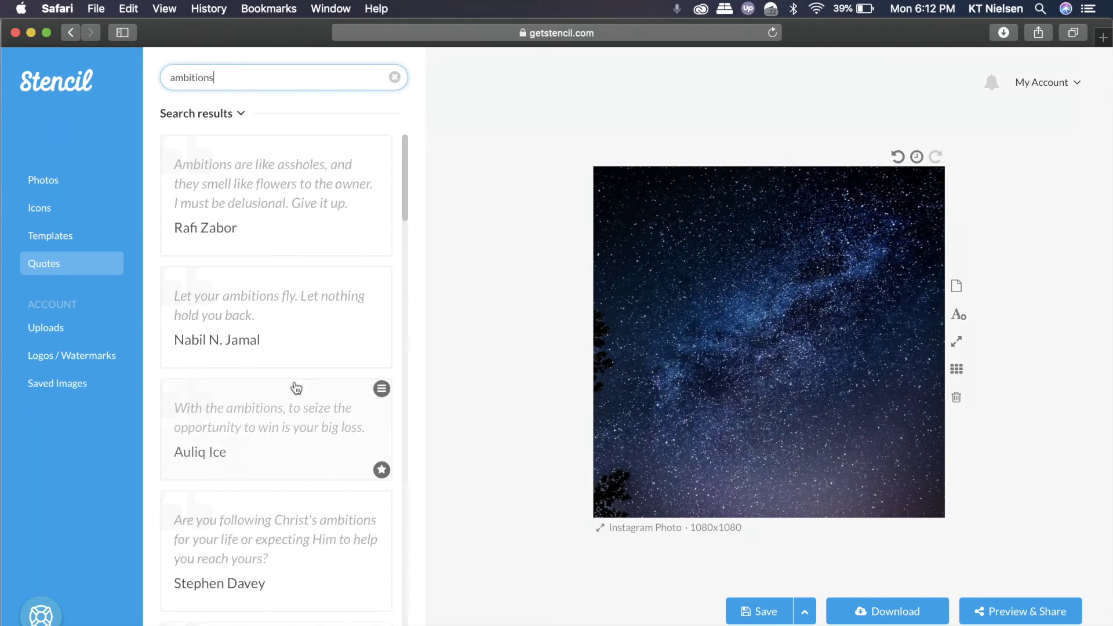
scroll(294, 385, "down", 10)
scroll(294, 384, "down", 2)
scroll(296, 383, "down", 5)
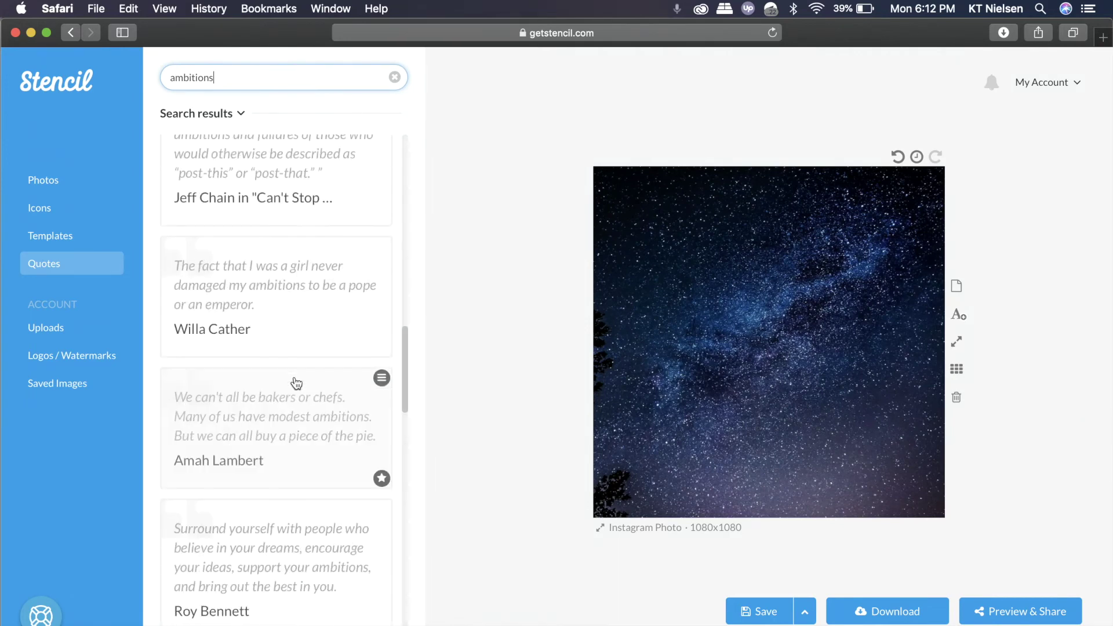
scroll(296, 383, "up", 3)
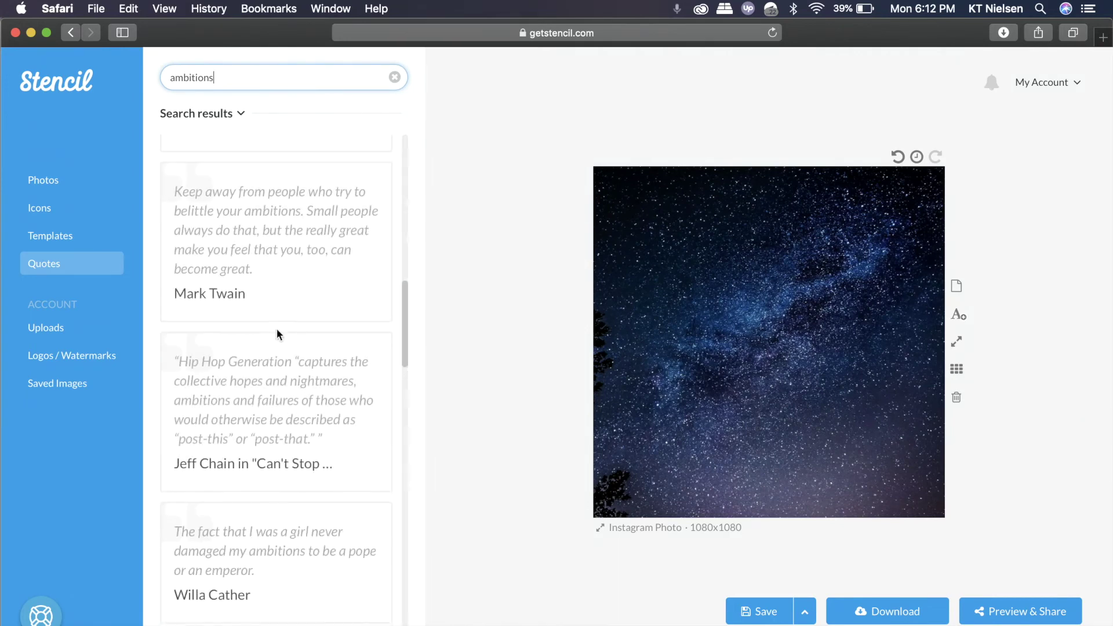
left_click(310, 279)
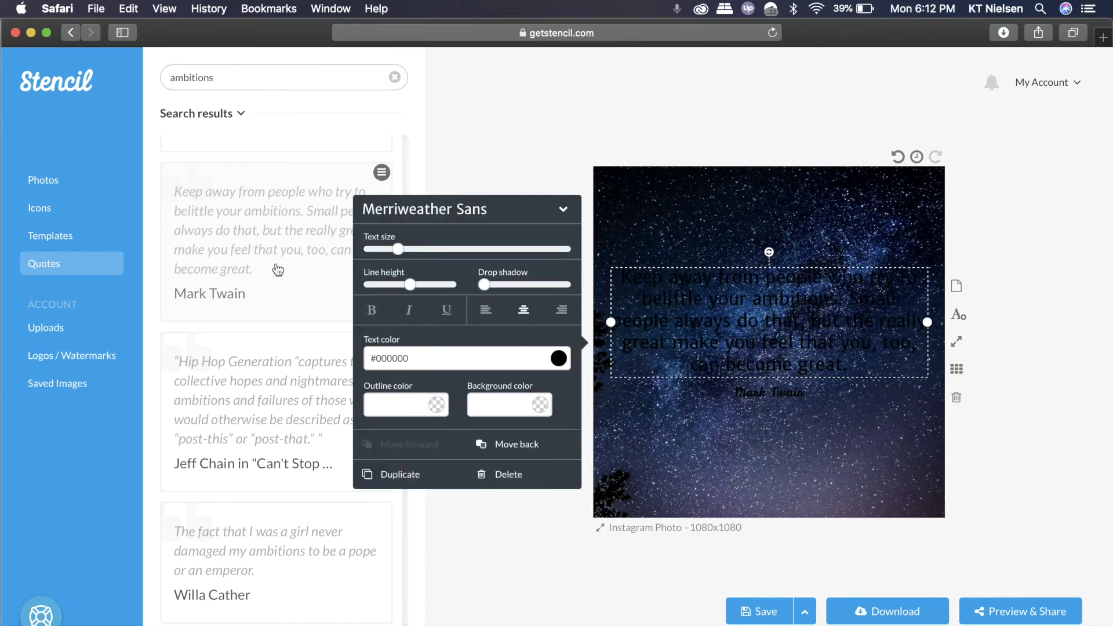
- Try white quote text, revert it to black, then bring up the quote's background colour options
left_click(559, 359)
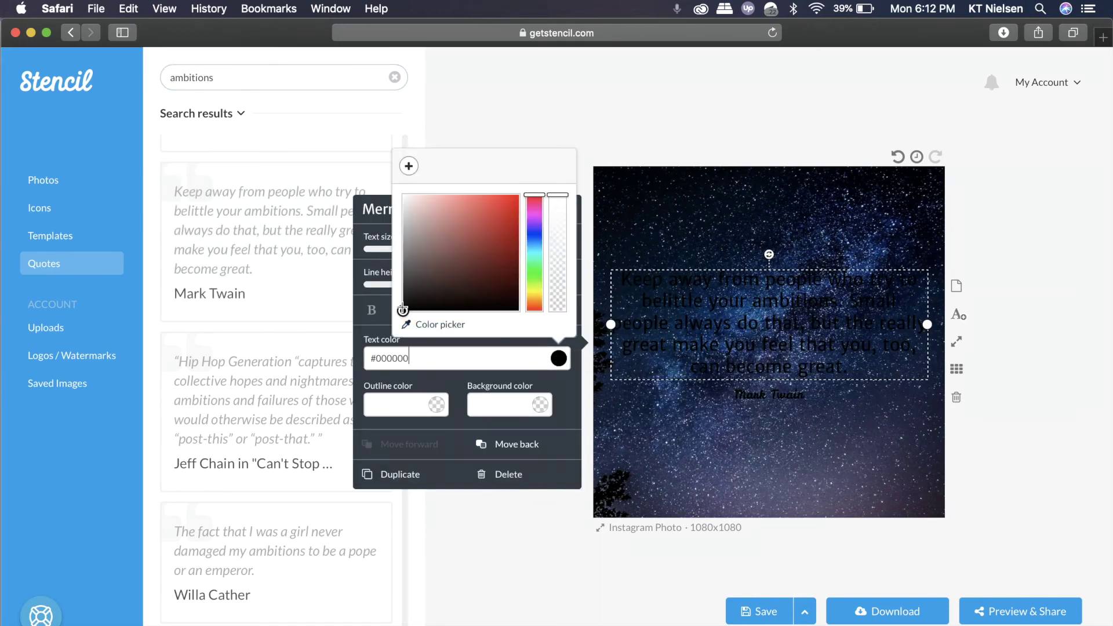
left_click_drag(406, 309, 394, 174)
left_click(929, 326)
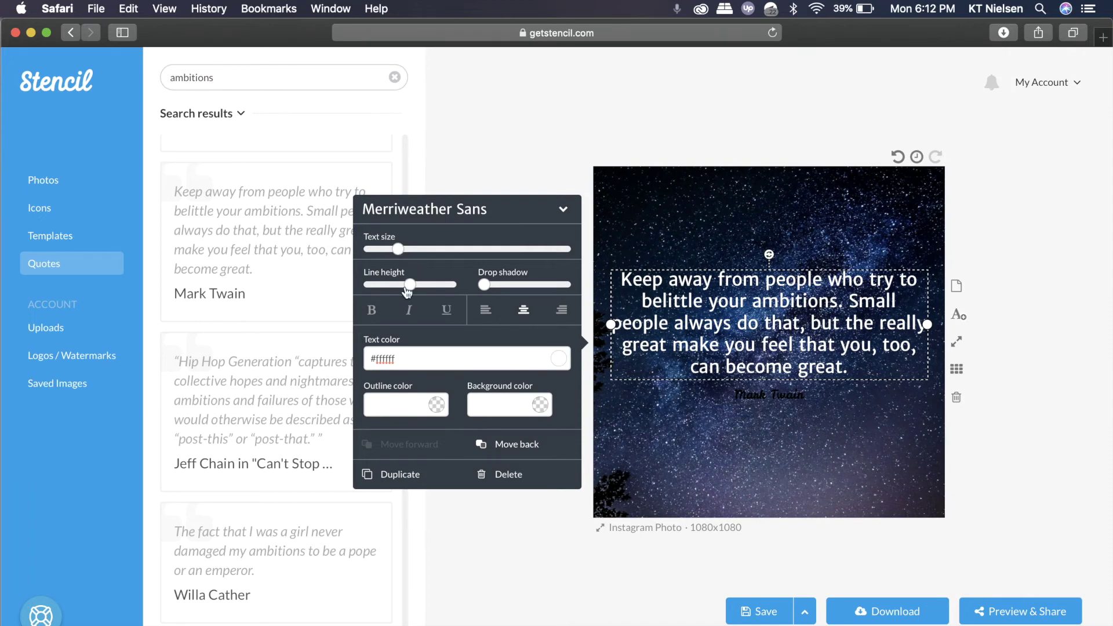
left_click(558, 358)
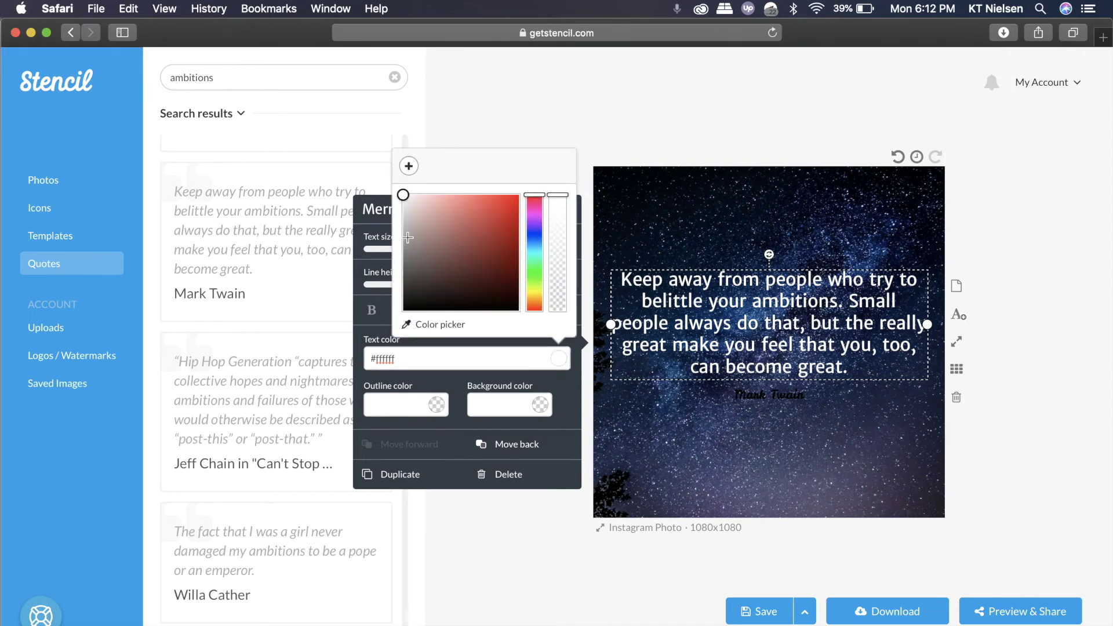
left_click_drag(403, 195, 403, 330)
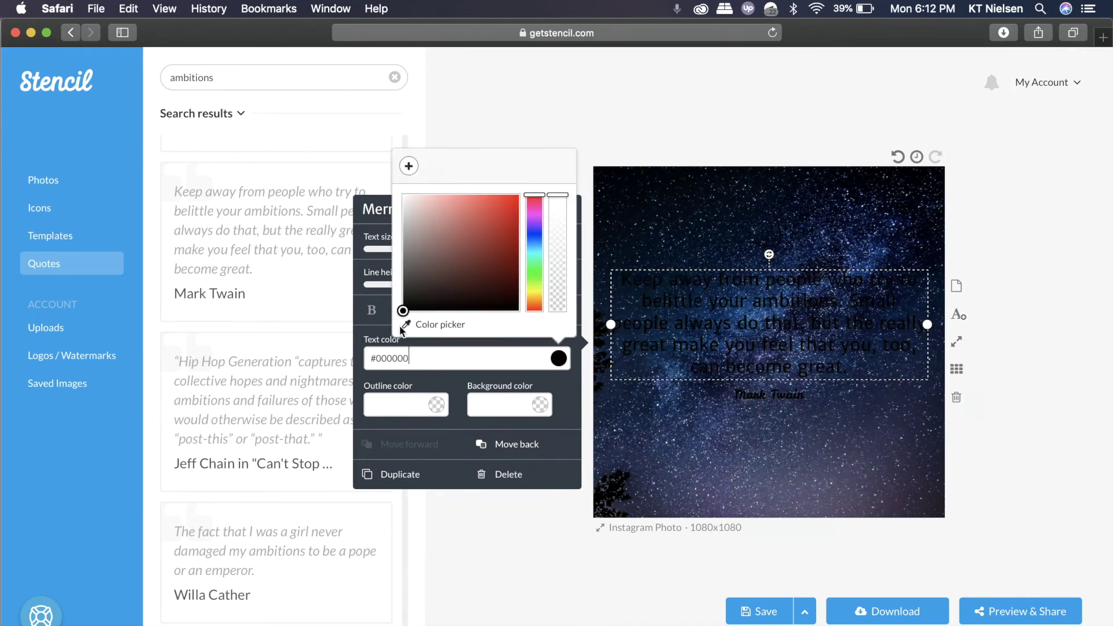
left_click(540, 406)
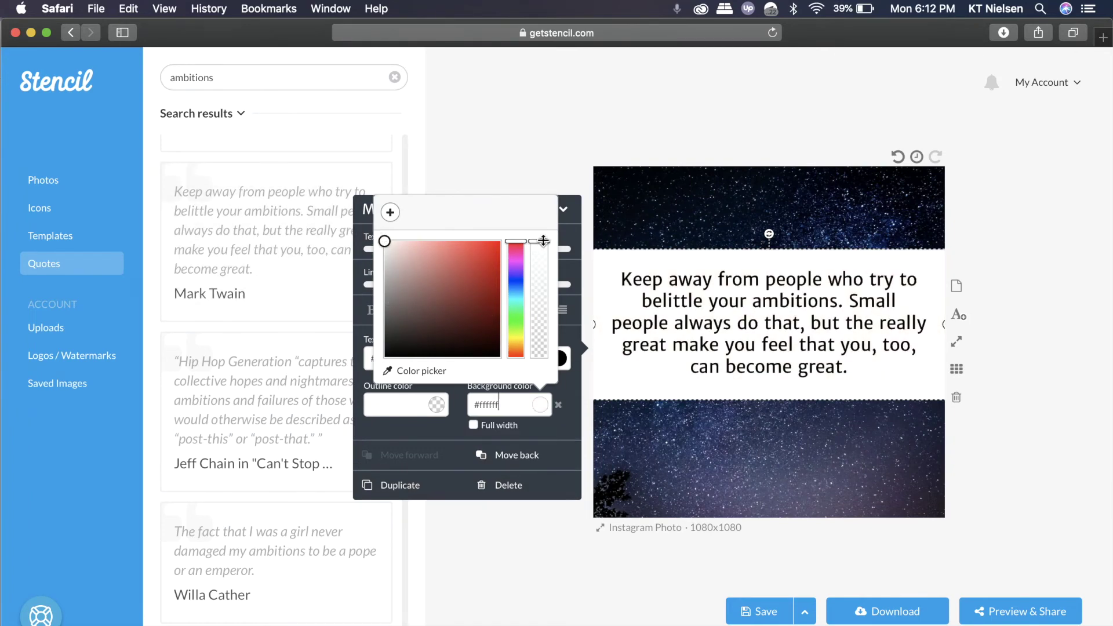
- Give the quote a semi-transparent white background, narrow and centre the box, and lower the attribution
left_click_drag(541, 246, 541, 308)
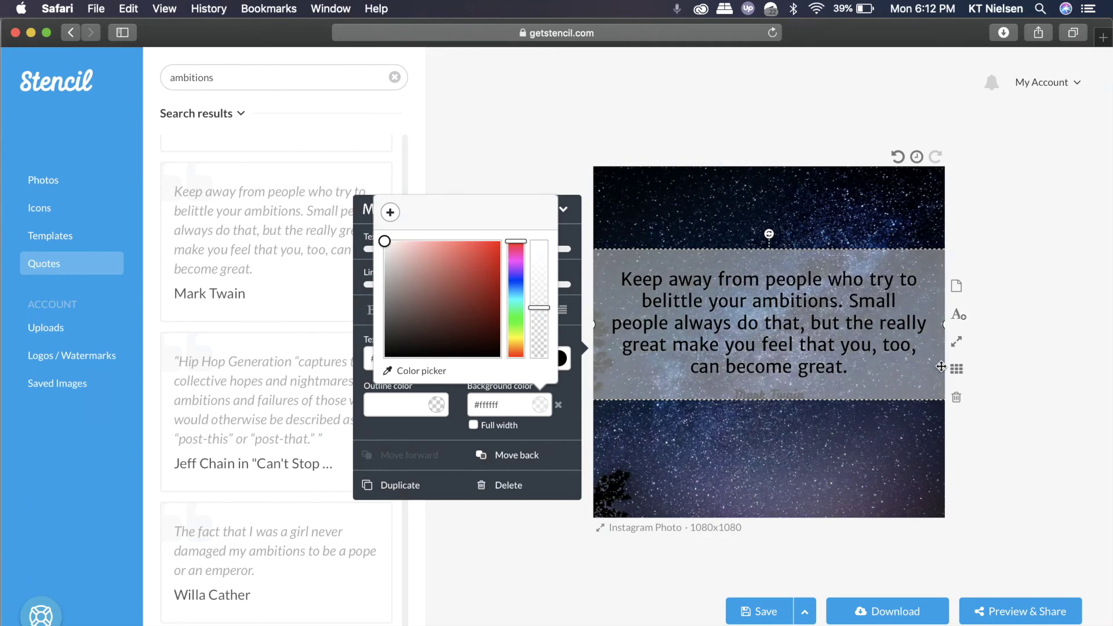
left_click(942, 322)
left_click_drag(941, 322, 957, 289)
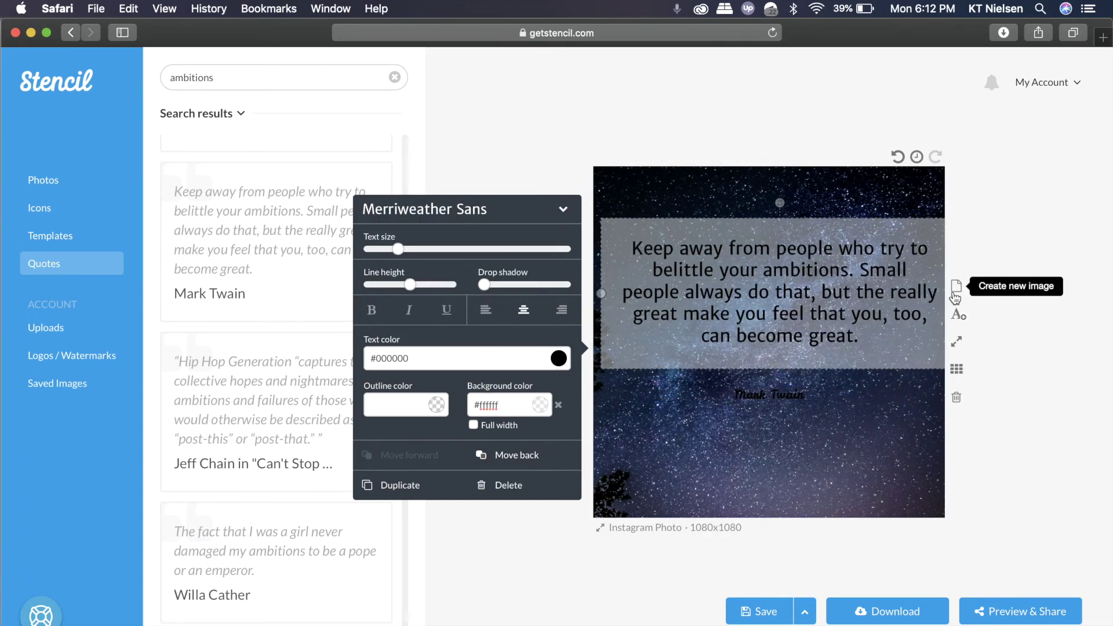
left_click_drag(595, 291, 669, 304)
left_click_drag(861, 293, 823, 309)
left_click_drag(784, 397, 795, 452)
left_click_drag(800, 342, 796, 374)
- Make the Mark Twain attribution text white
left_click(794, 453)
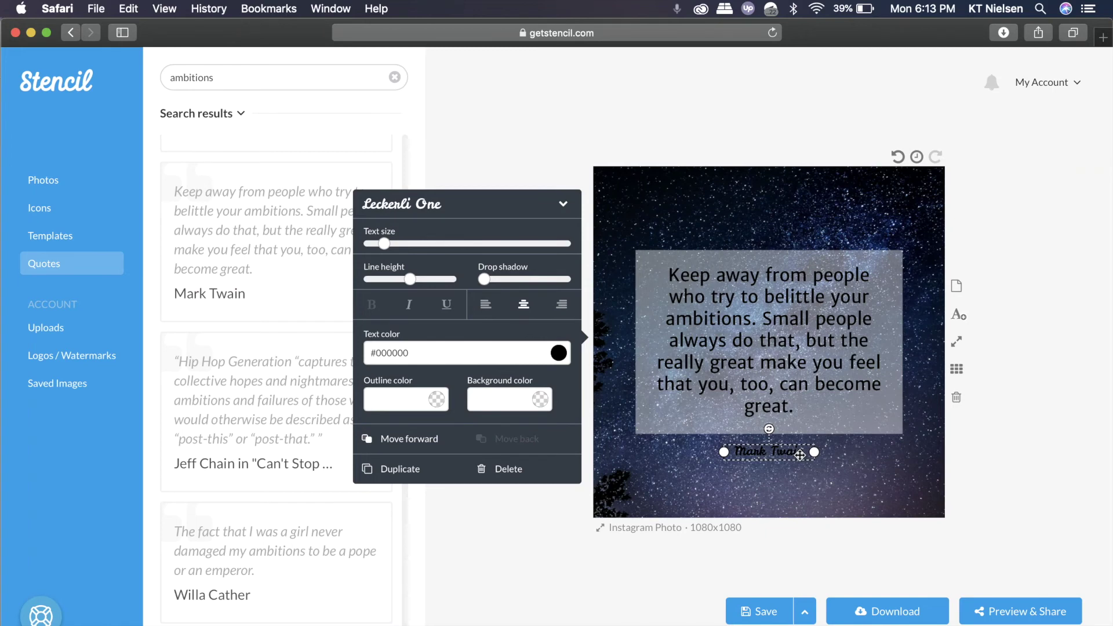
left_click(559, 354)
left_click(409, 191)
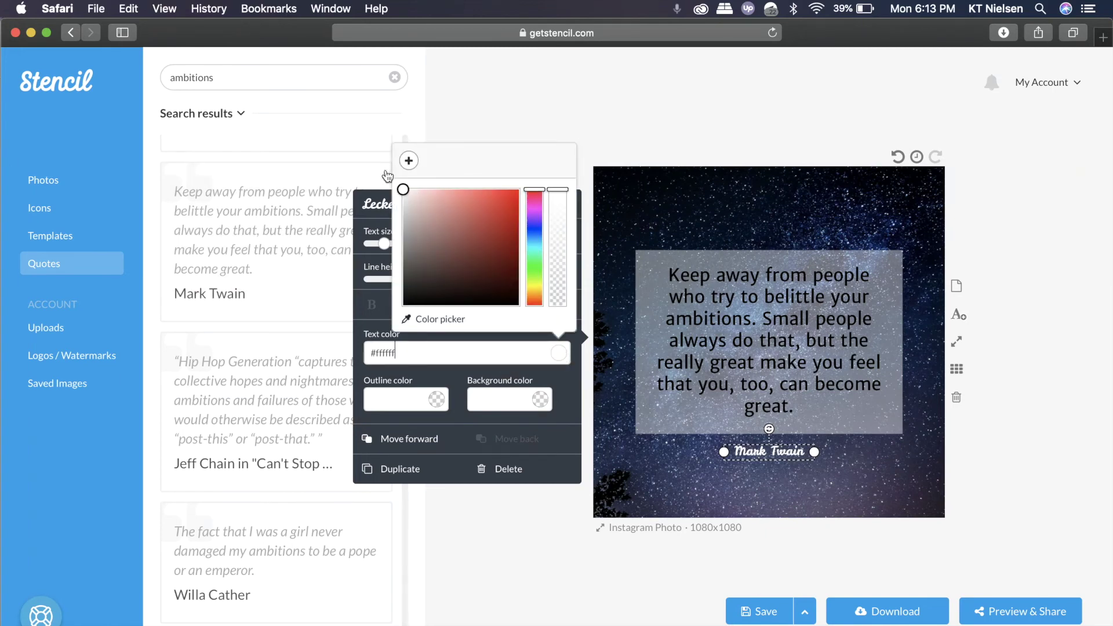
left_click(1029, 479)
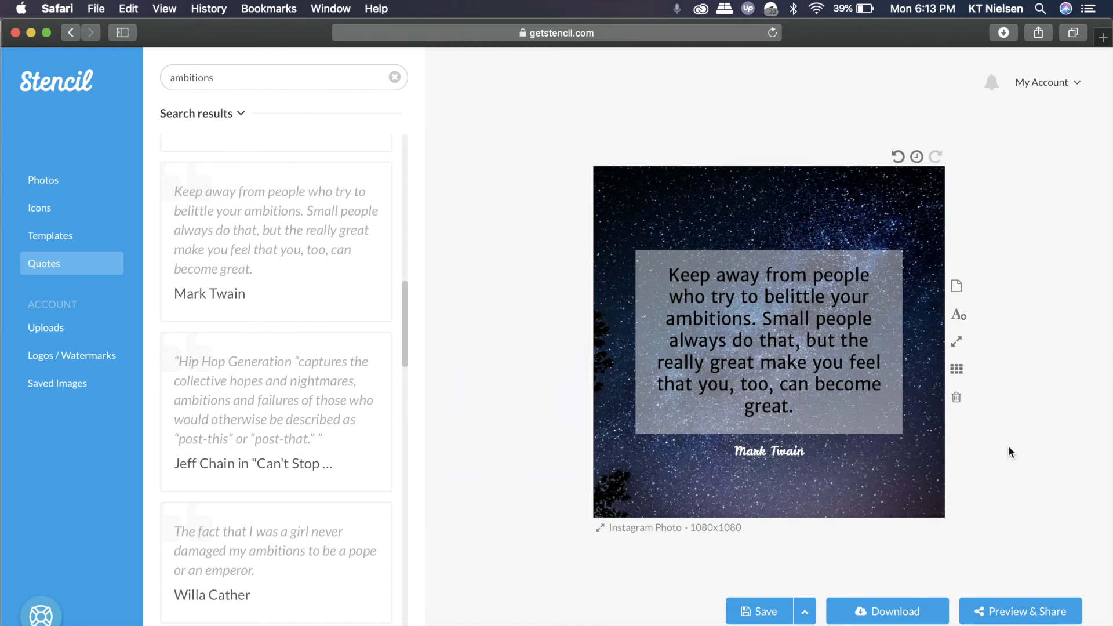
- Widen the quote box, remove its background, make its text white, and move Mark Twain closer beneath
left_click(862, 267)
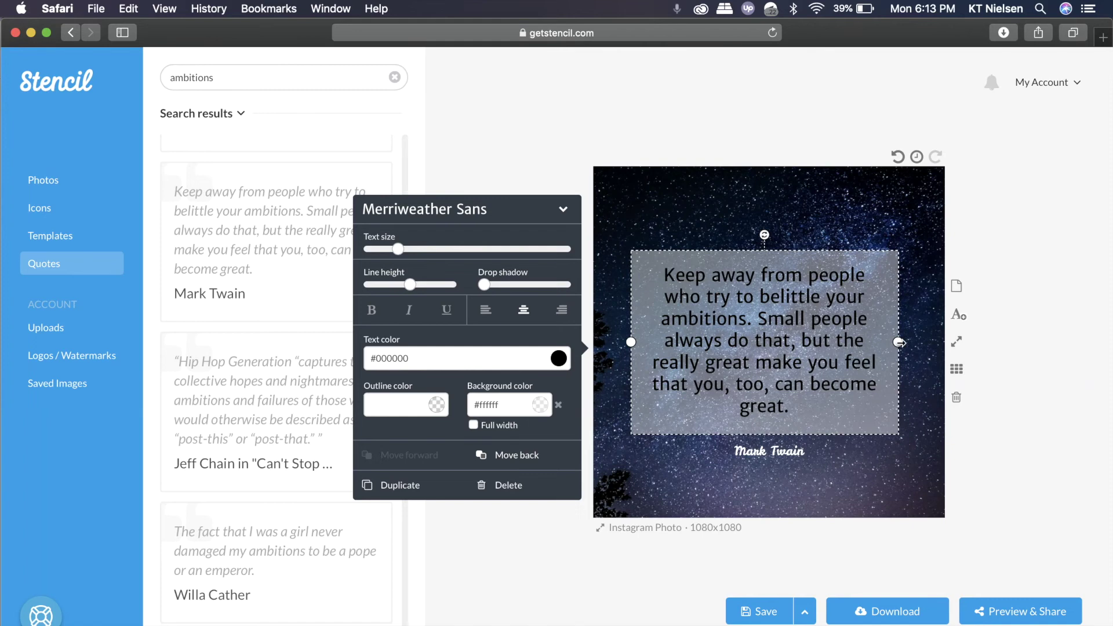
left_click_drag(898, 342, 910, 344)
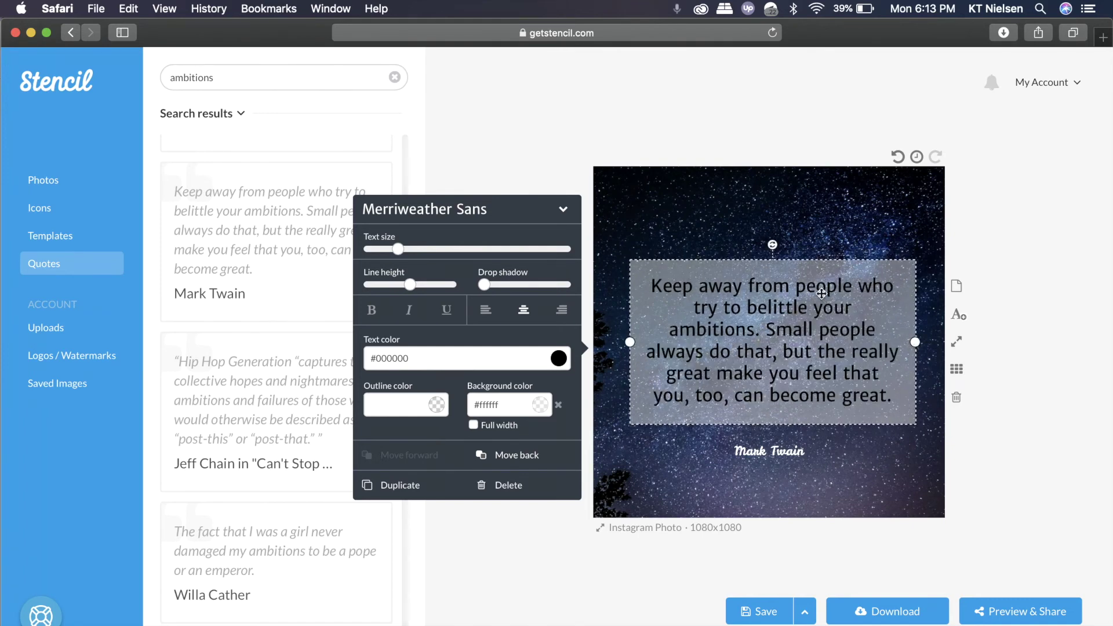
left_click(559, 407)
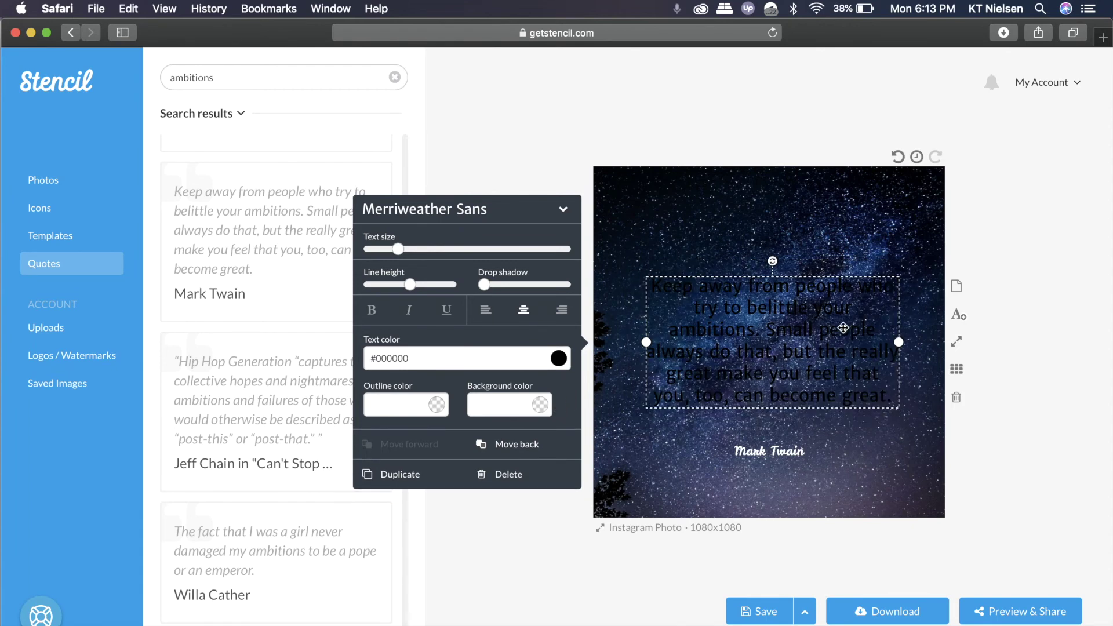
left_click(559, 359)
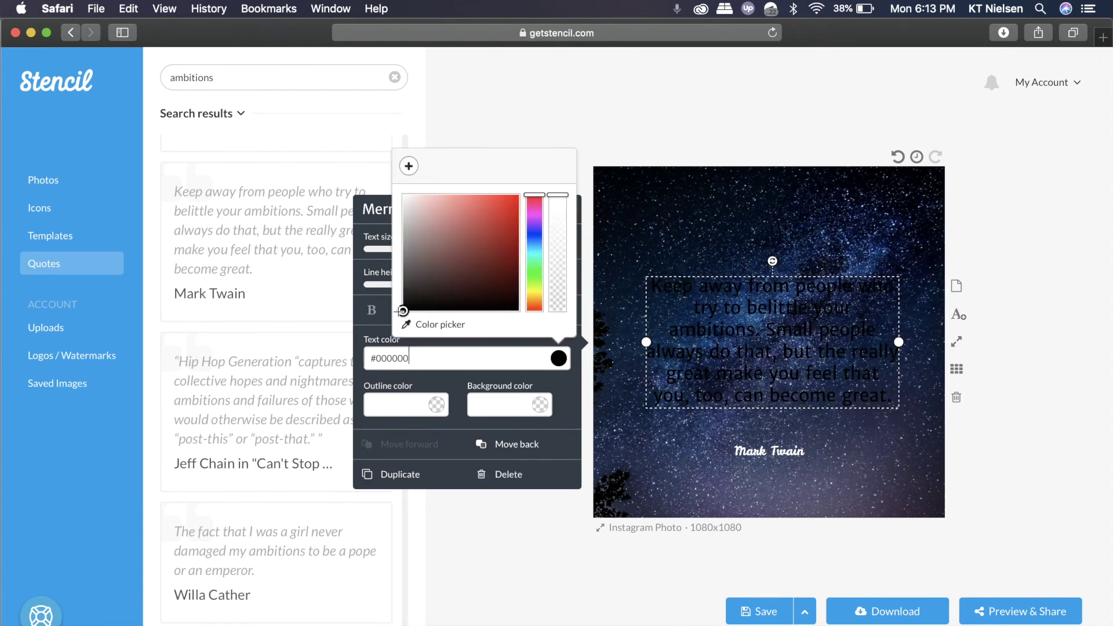
left_click_drag(405, 309, 393, 187)
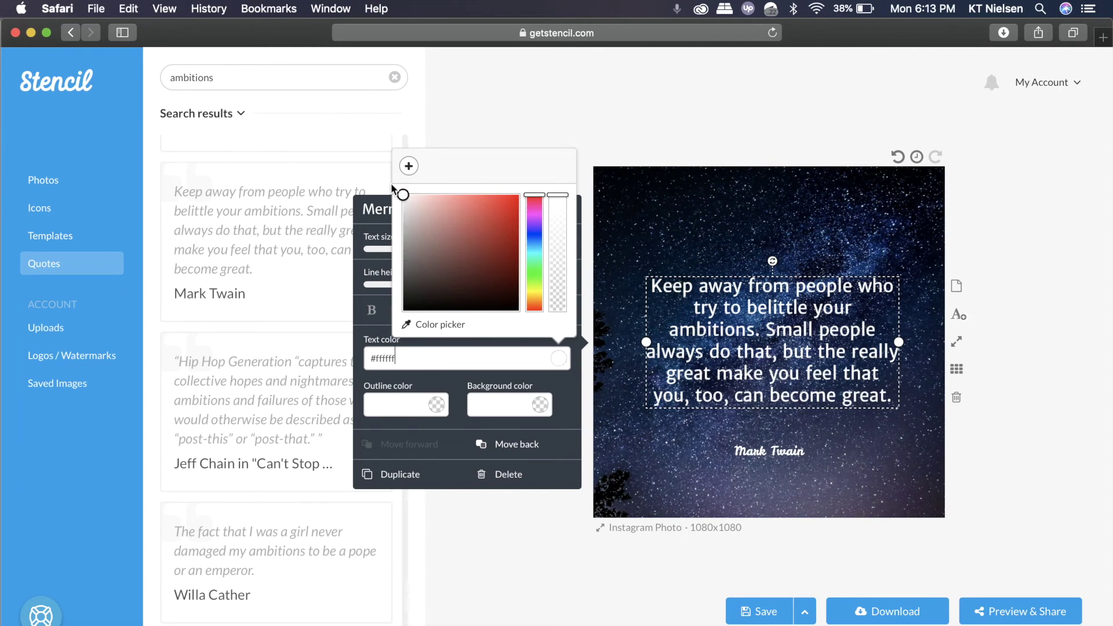
left_click(1088, 340)
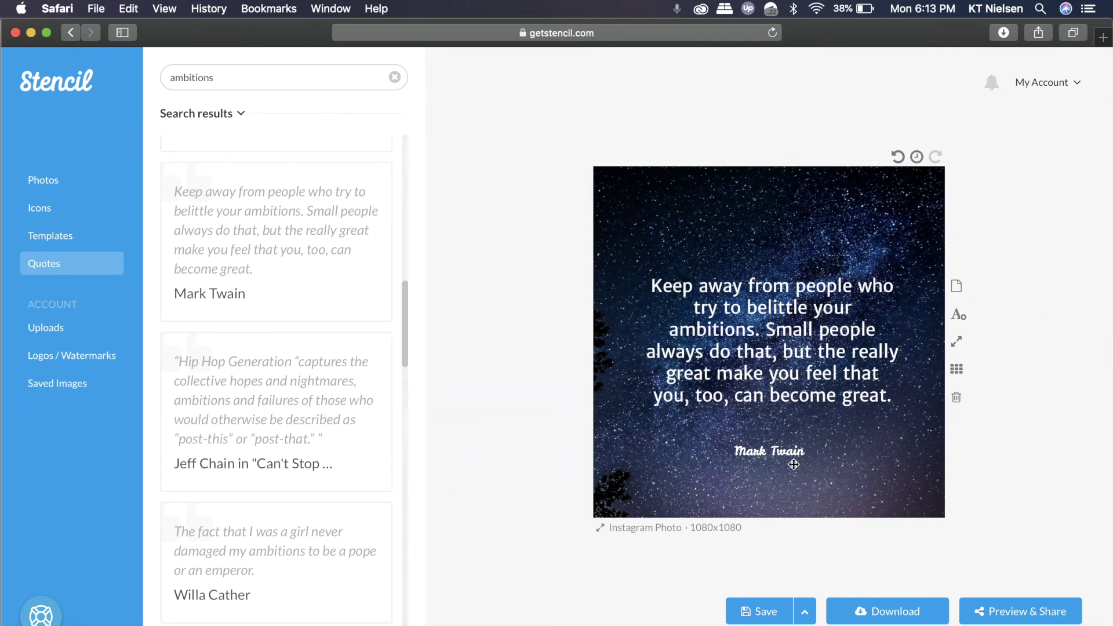
left_click_drag(795, 458, 801, 426)
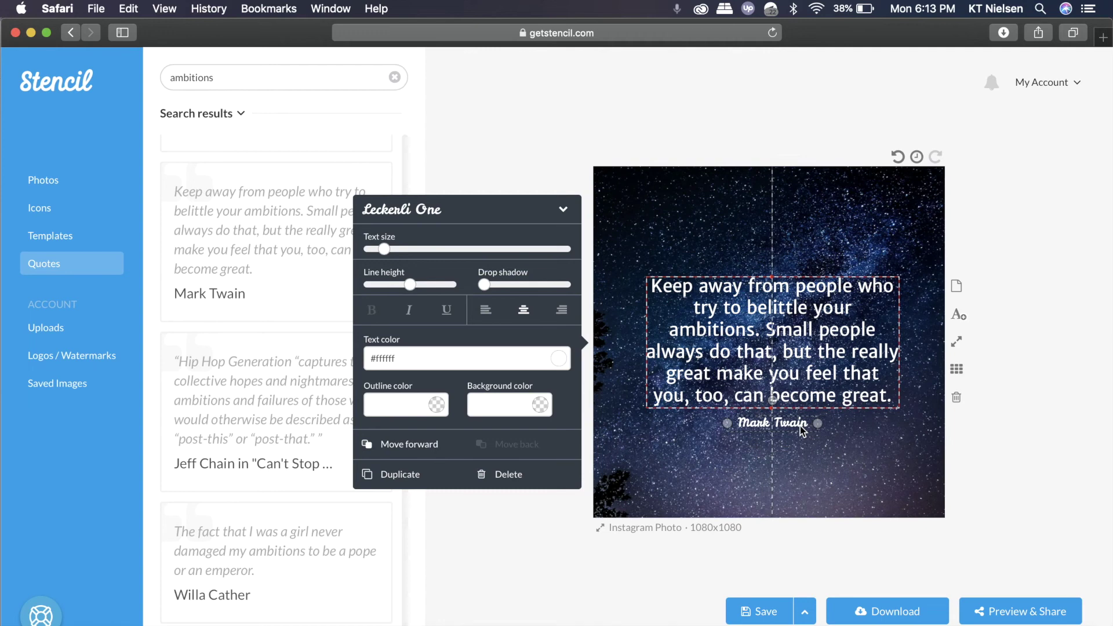
left_click(1061, 341)
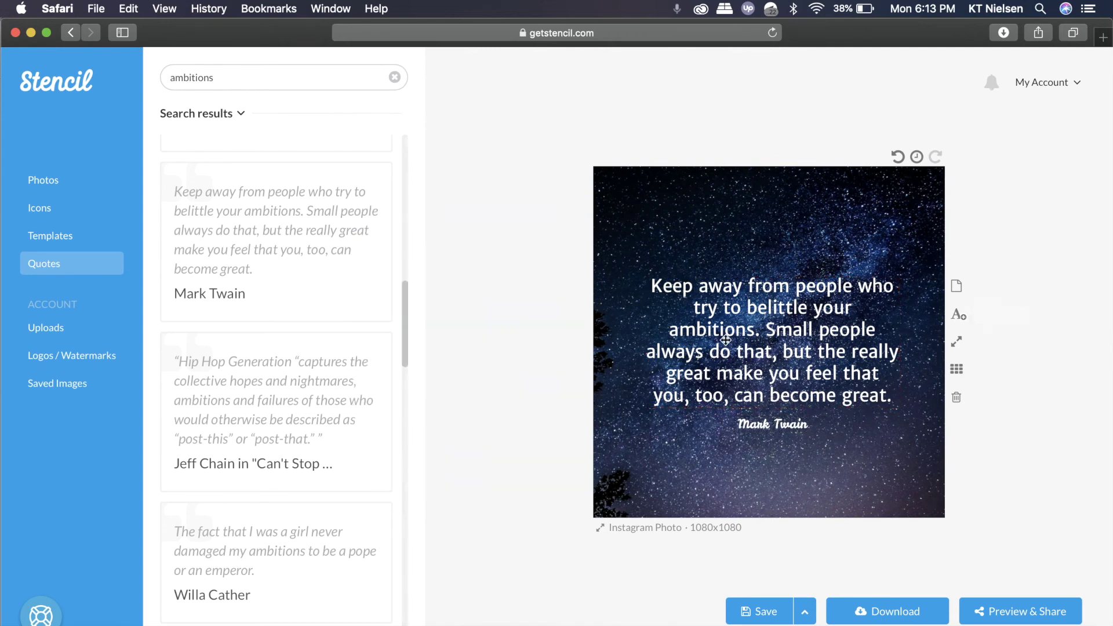
left_click_drag(803, 372, 800, 373)
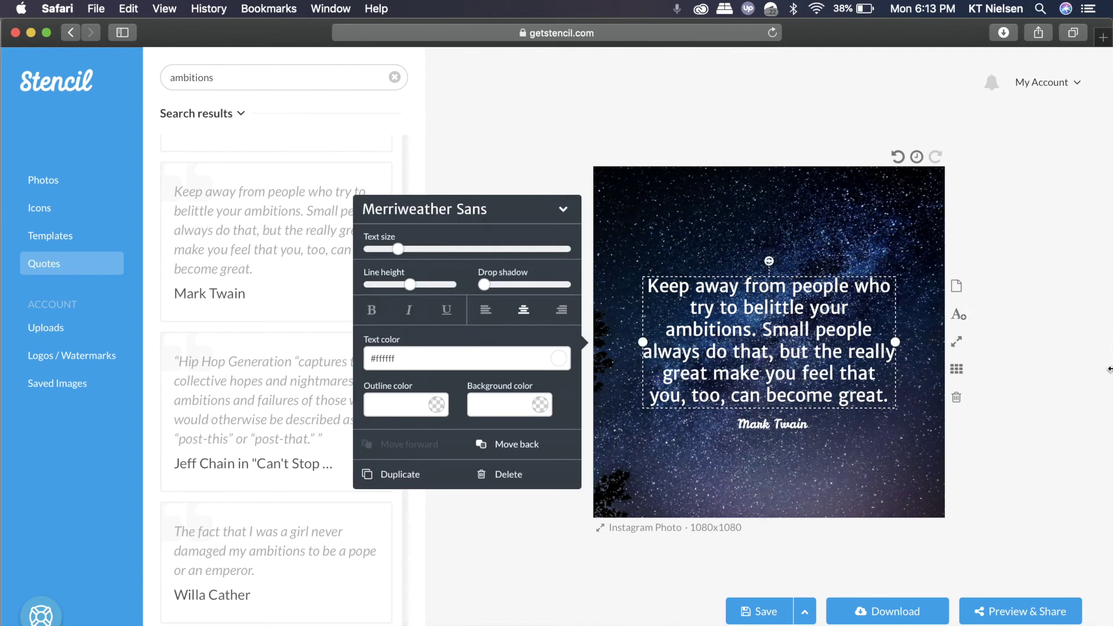